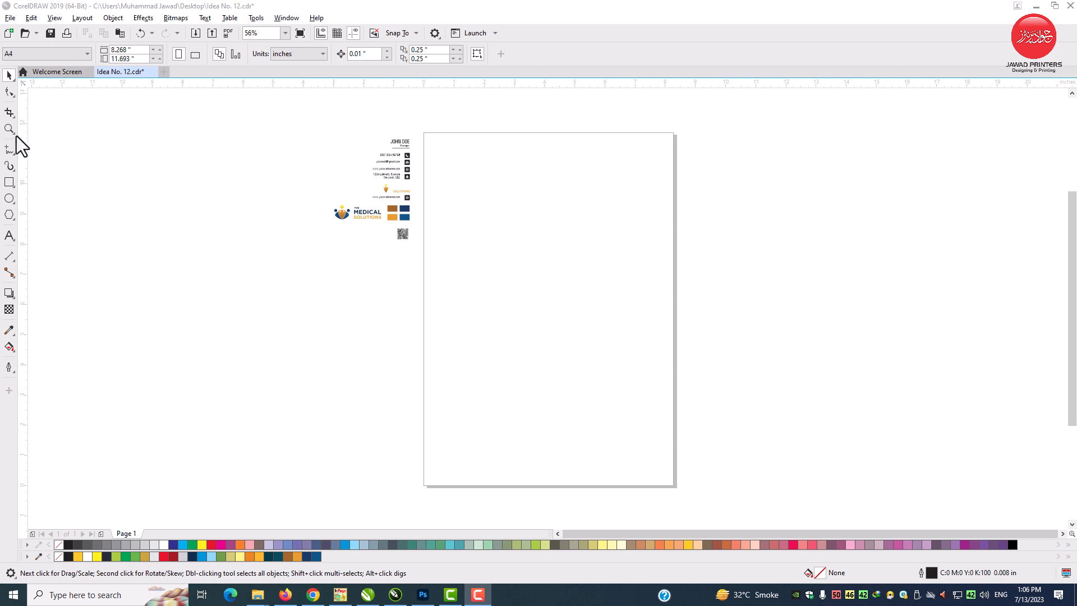
Draw a rectangle about 2.74 by 1.69 inches in the middle of the page
click(10, 130)
drag(428, 213, 522, 304)
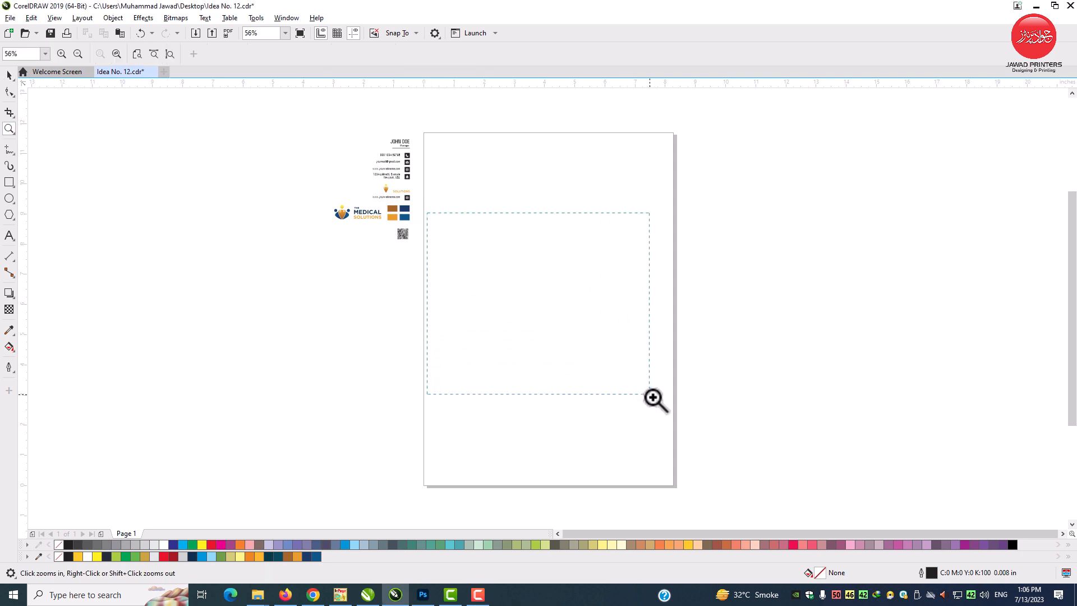
drag(669, 406, 669, 406)
click(9, 76)
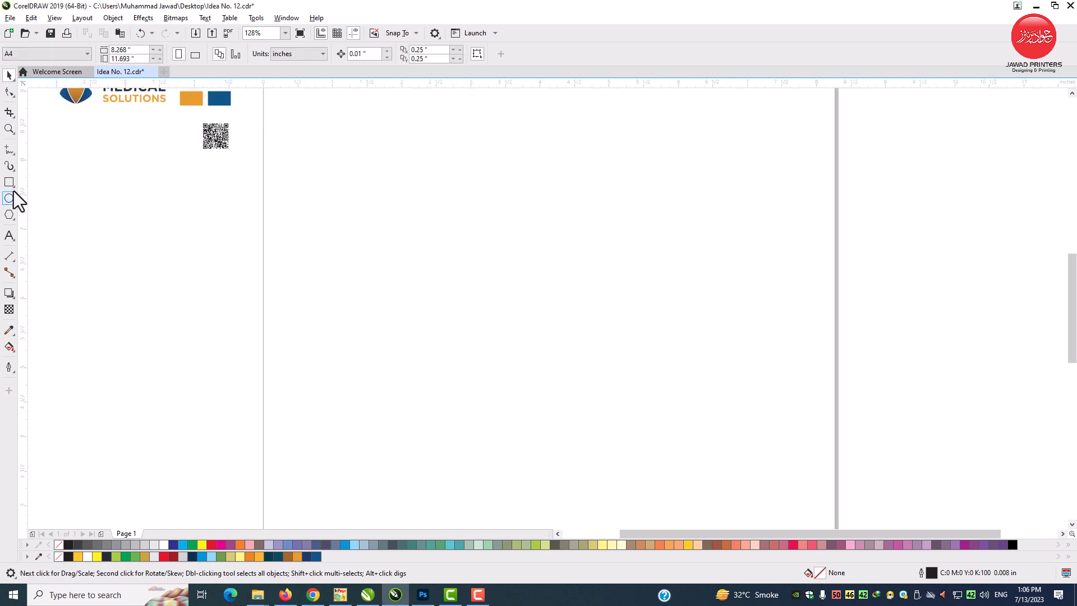
click(9, 183)
drag(426, 199, 616, 315)
key(space)
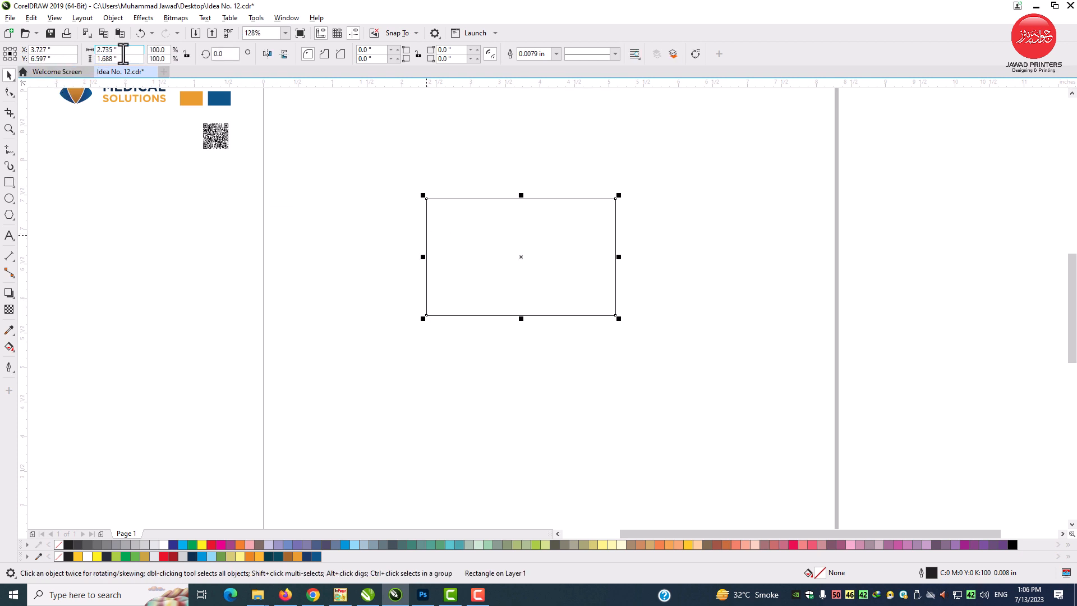
Set the rectangle's size to 3.5 by 2 inches and shift it slightly to the right
key(Tab)
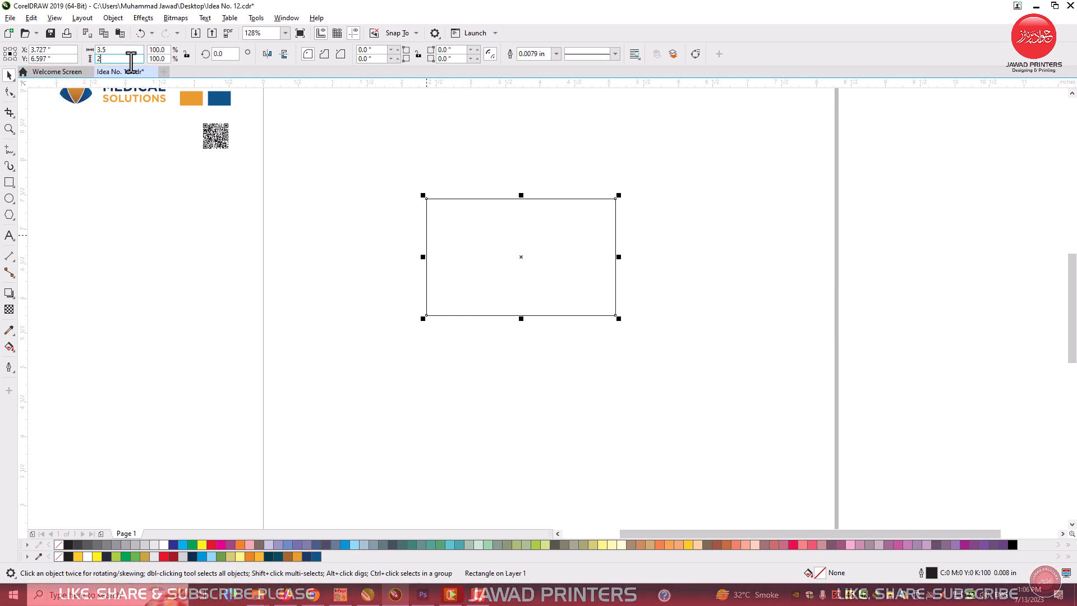
text(2)
key(Return)
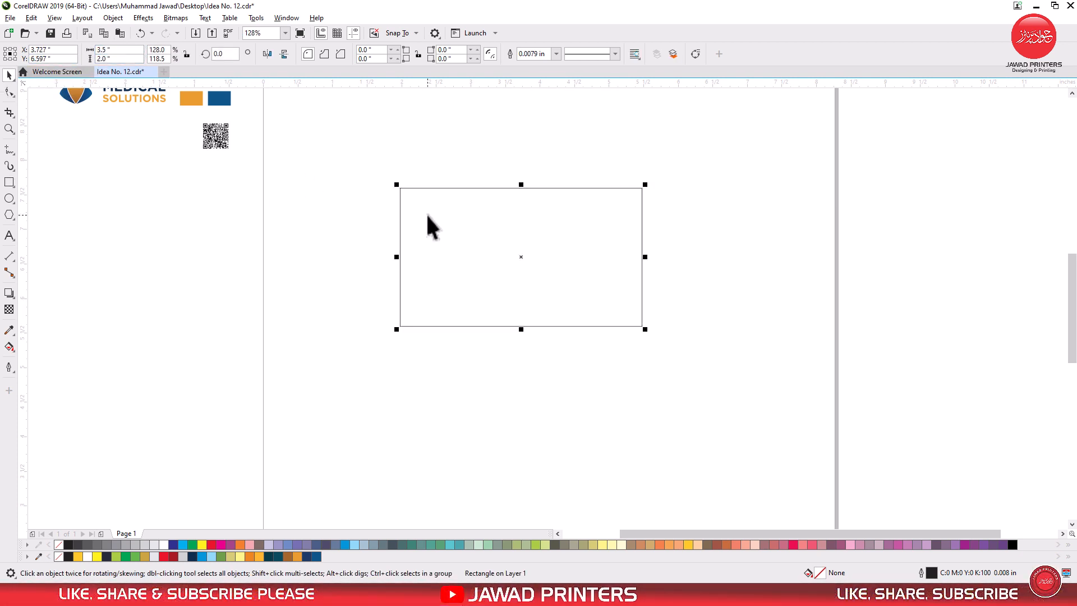
drag(565, 263, 597, 264)
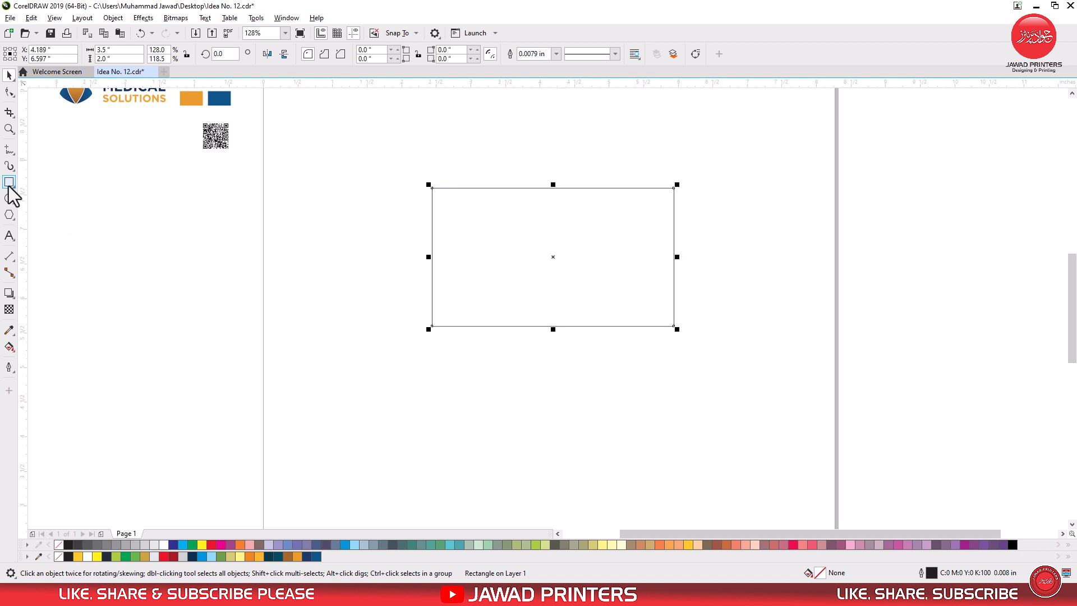
Draw a second 3.5 by 2 inch rectangle over the first and move it straight down, leaving a small gap between them
click(9, 182)
drag(432, 188, 674, 326)
click(9, 74)
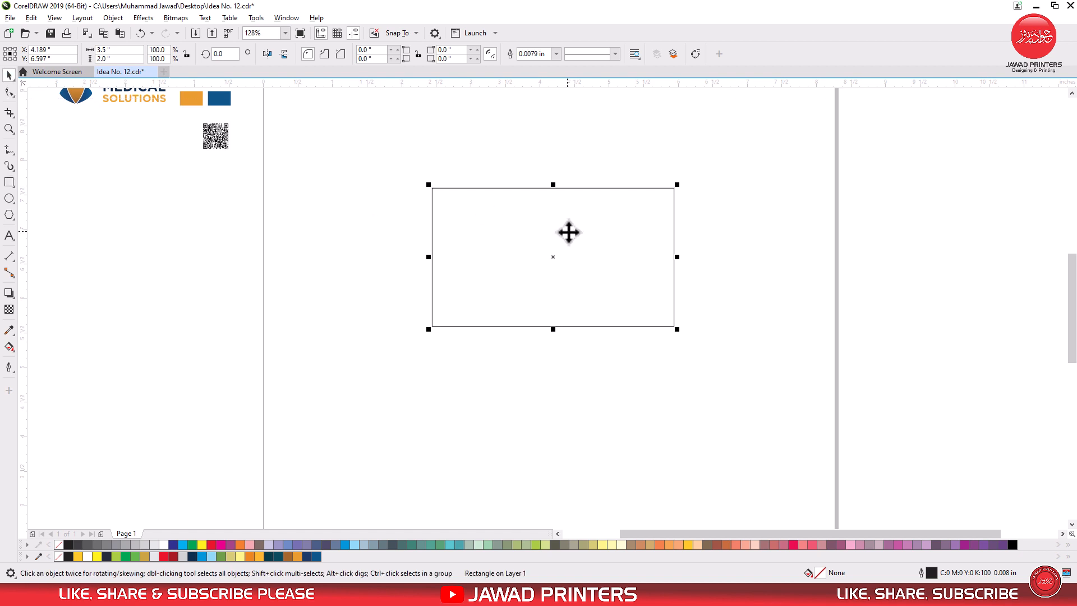
drag(567, 230, 587, 379)
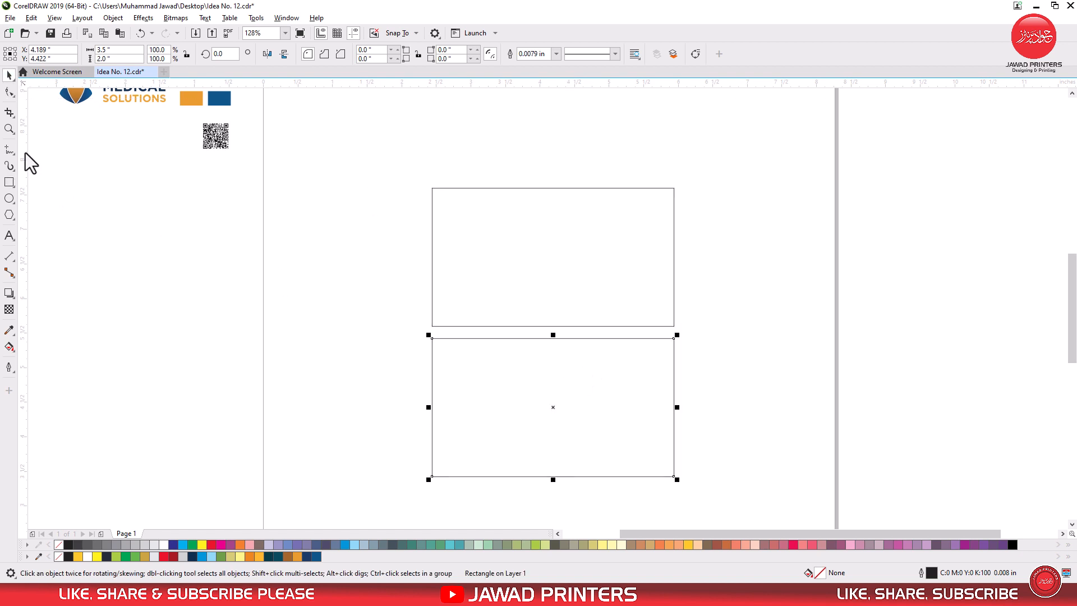
Draw a smaller rectangle inside the upper card outline and set its size to 3.25 by 1.75 inches
click(9, 182)
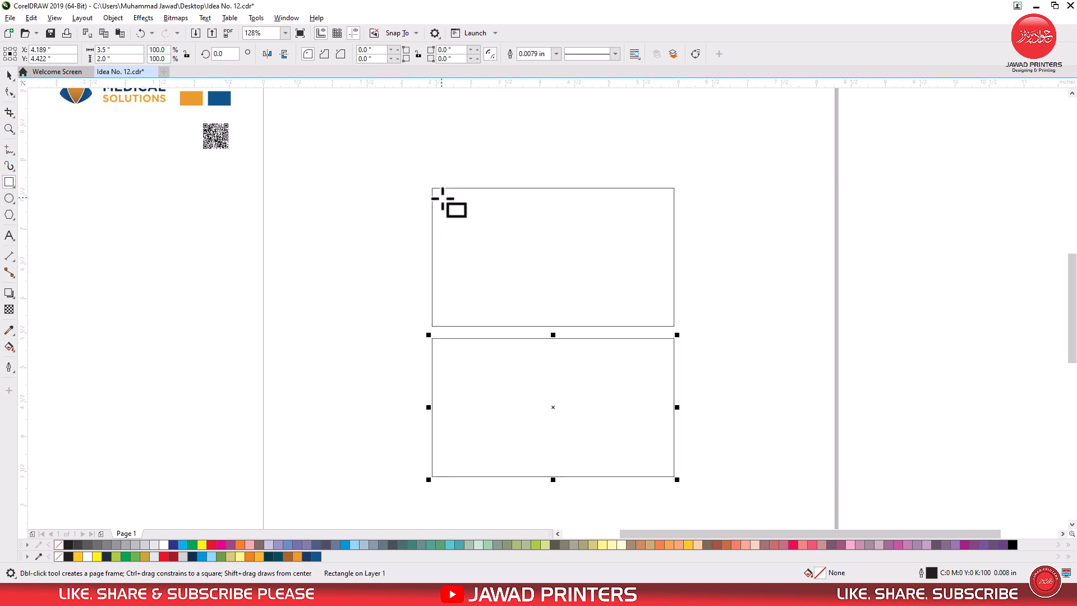
mouse_move(443, 198)
mouse_down()
mouse_move(637, 312)
mouse_move(669, 318)
mouse_up()
key(space)
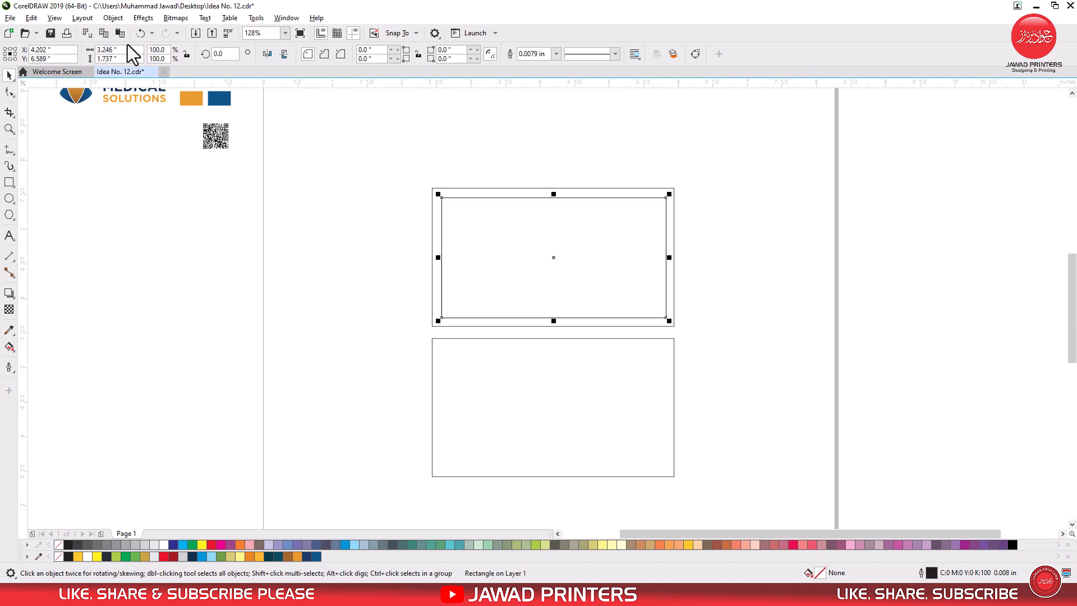
text(3.25)
key(Tab)
text(1.75)
key(Return)
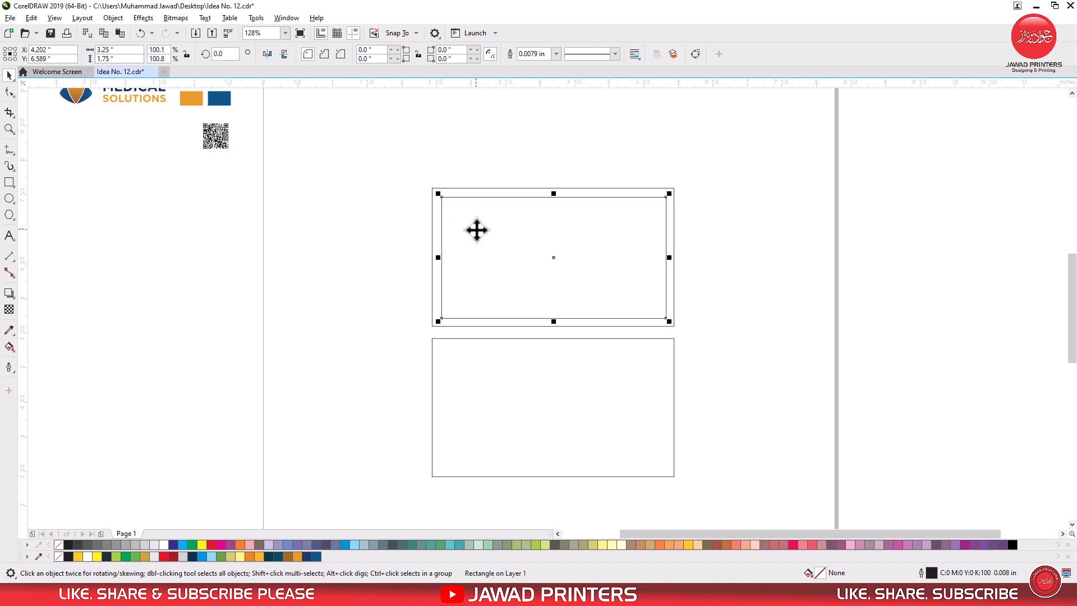
Centre the inner rectangle horizontally and vertically on the upper card outline
shift+click(492, 188)
key(e)
key(c)
click(517, 146)
click(517, 218)
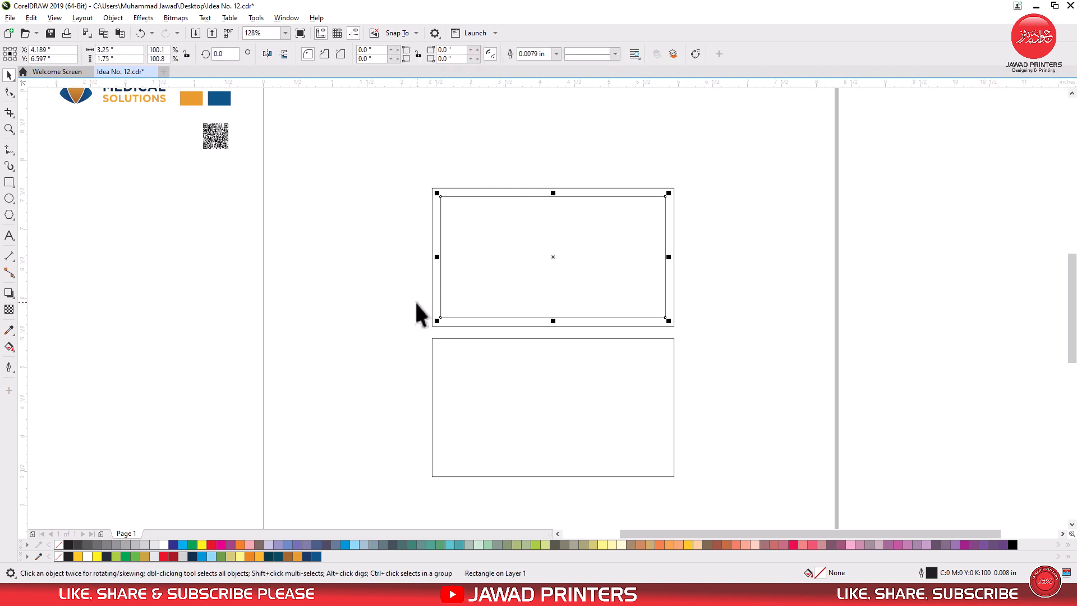
Copy and paste the inner margin rectangle and place the copy centrally inside the lower card outline
right_click(486, 235)
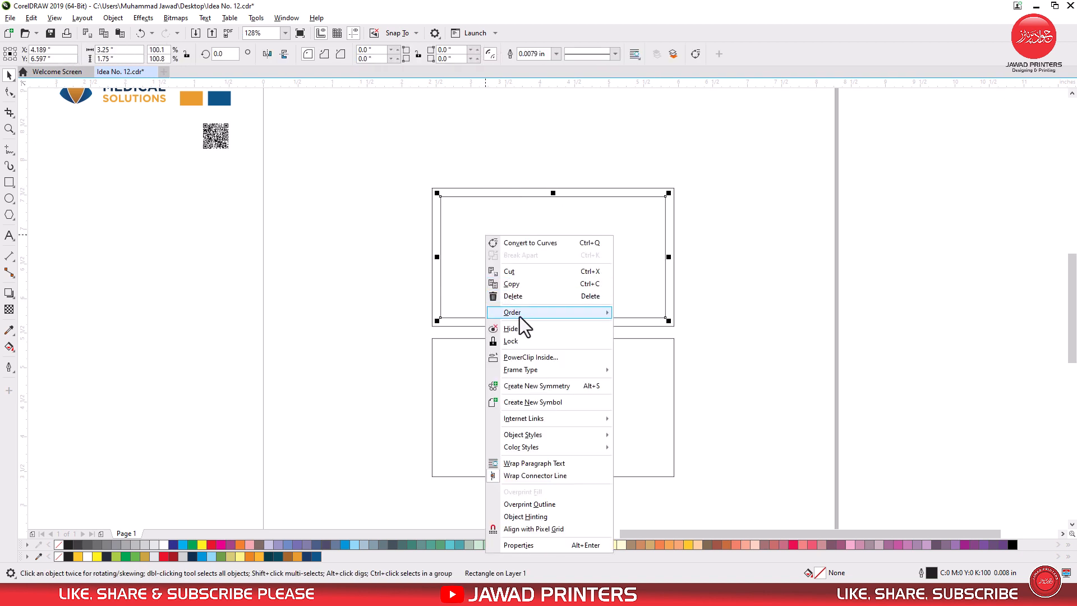
click(523, 285)
right_click(755, 289)
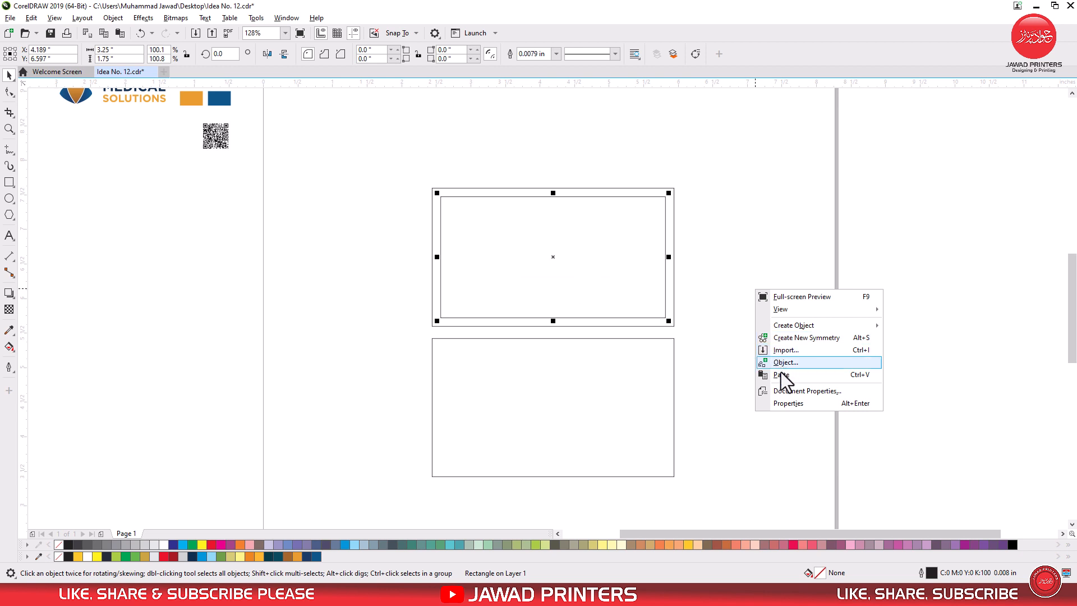
click(781, 374)
drag(563, 258, 553, 380)
click(780, 339)
Place horizontal and vertical guidelines along all four edges of the upper card's inner margin rectangle
key(z)
drag(422, 175, 682, 347)
drag(500, 82, 501, 439)
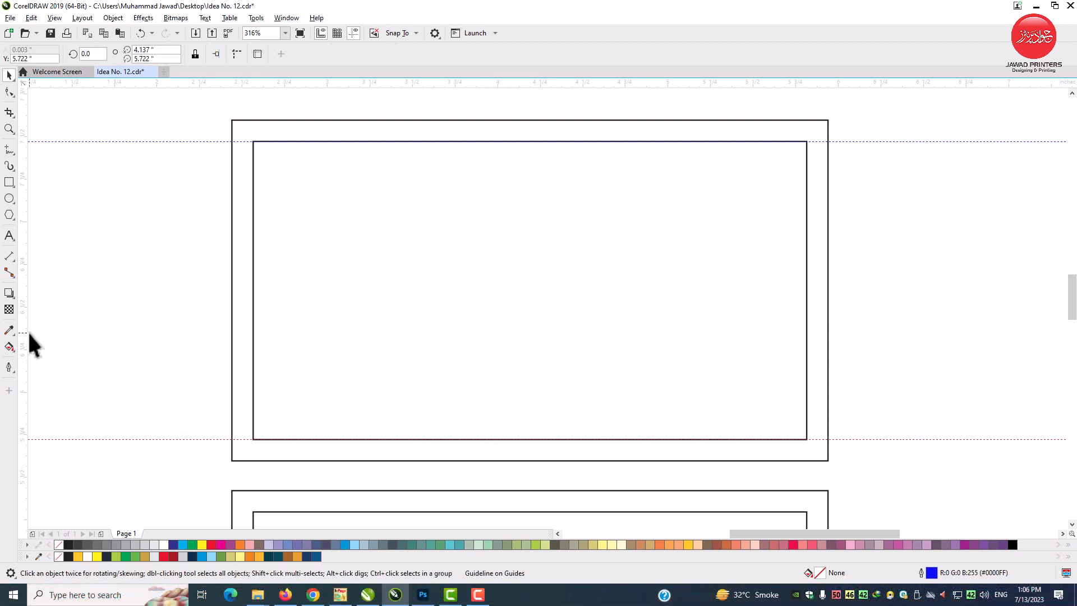
drag(230, 358, 253, 368)
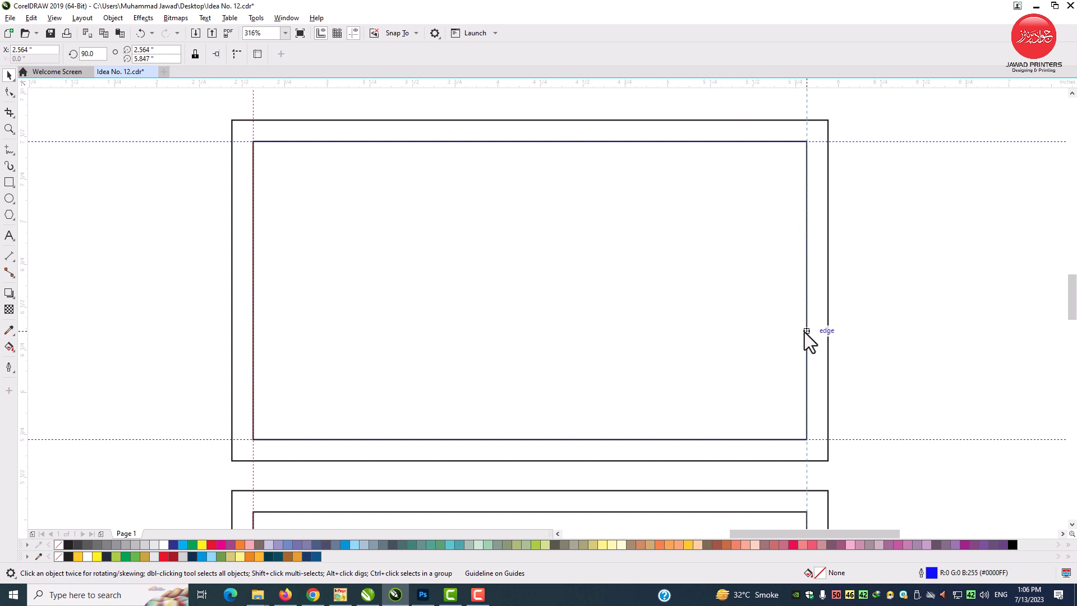
Place horizontal guidelines along the top and bottom edges of the lower card's inner margin rectangle
drag(515, 429, 507, 519)
scroll(835, 259, down, 2)
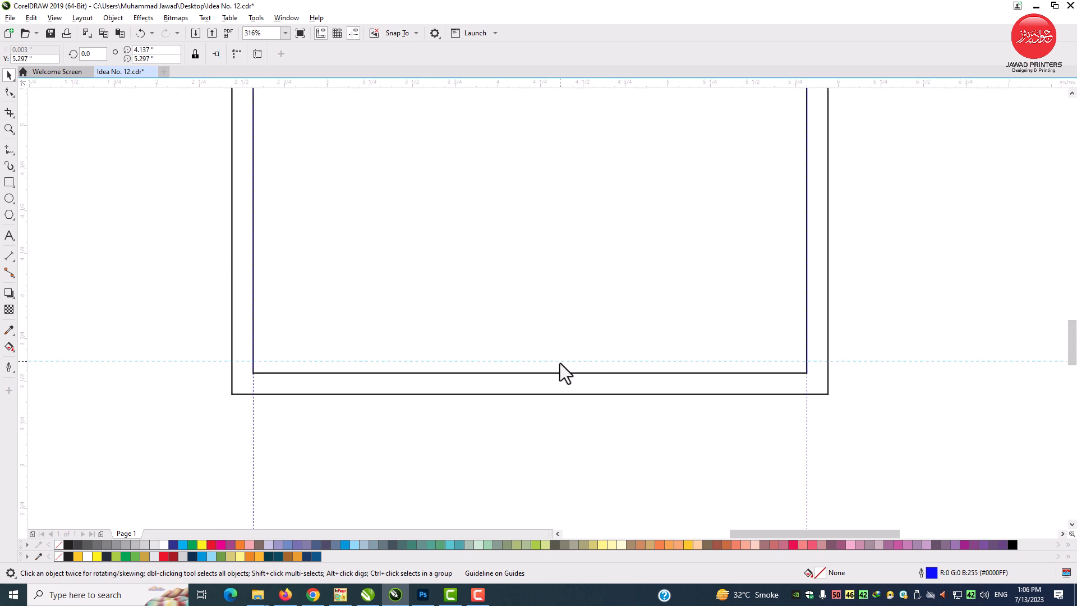
drag(560, 363, 560, 375)
scroll(533, 303, down, 2)
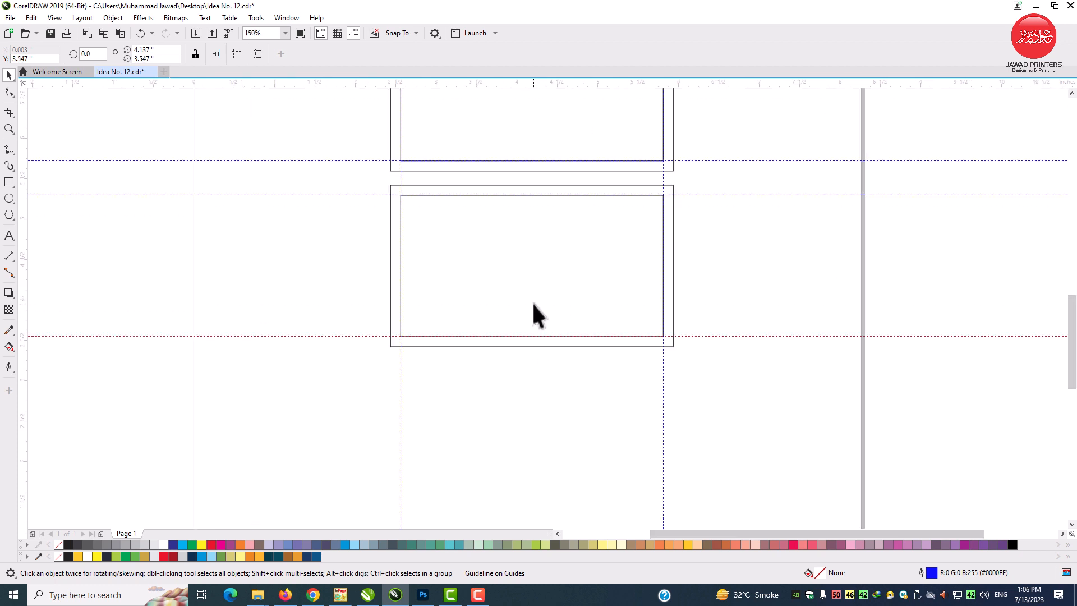
Draw a rectangle about 3.5 by 1.87 inches on the upper card, from its top margin guideline to the card's bottom edge
scroll(532, 301, down, 2)
key(z)
drag(594, 307, 682, 357)
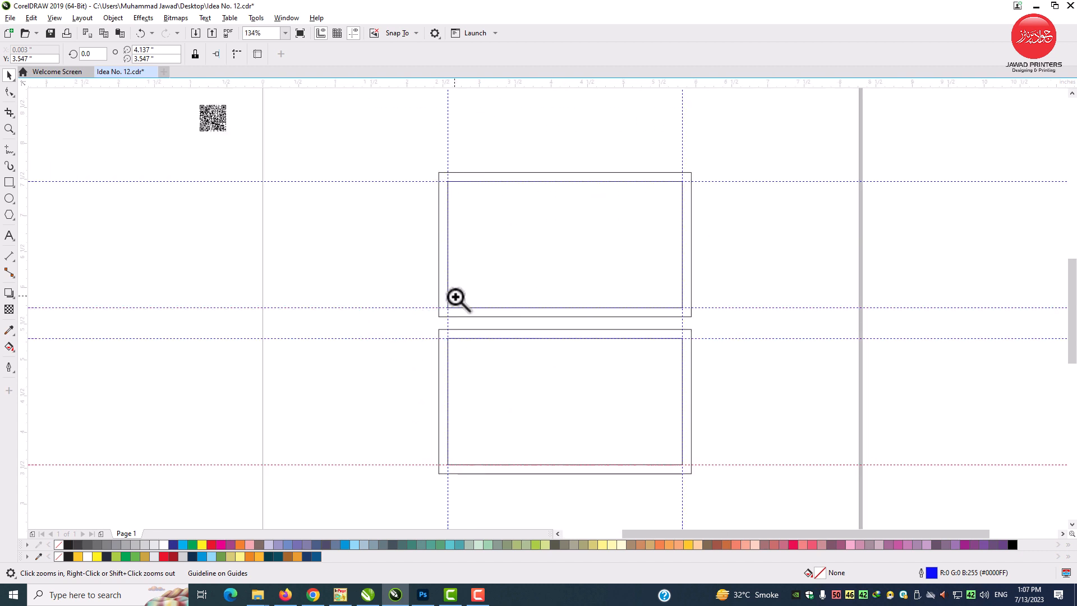
drag(432, 324, 709, 147)
click(9, 182)
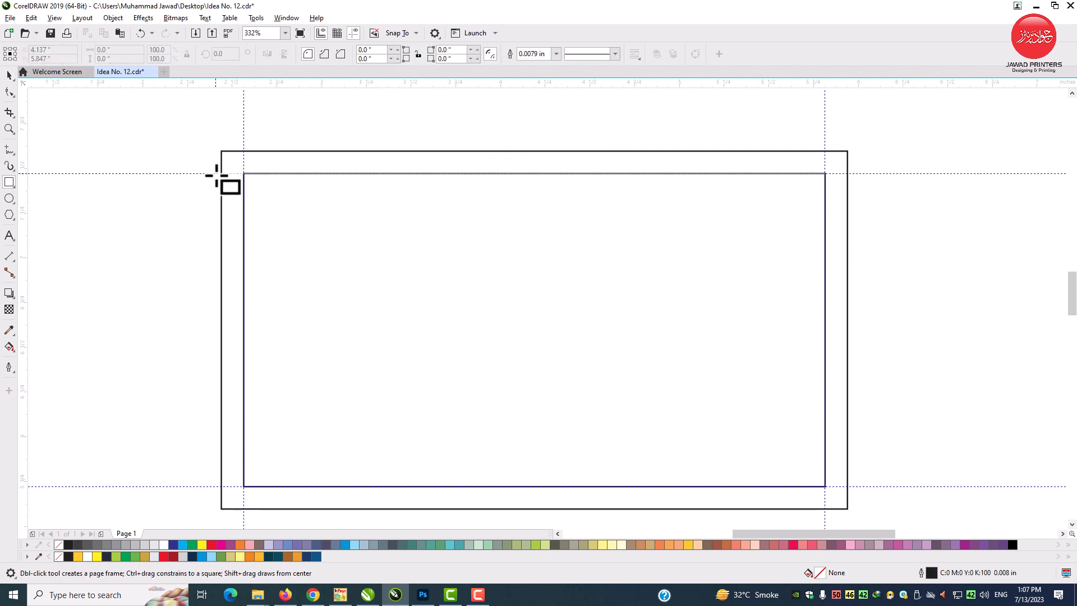
drag(223, 174, 847, 511)
click(10, 76)
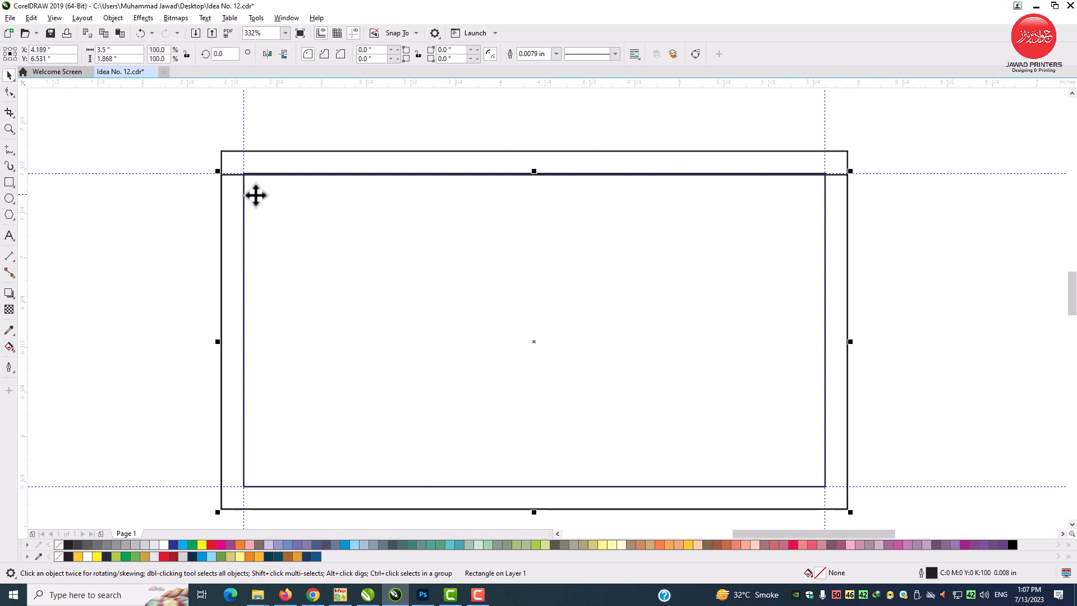
Convert the new rectangle to curves and move its upper-right node down the card's right edge, just above the bottom margin guideline
right_click(225, 189)
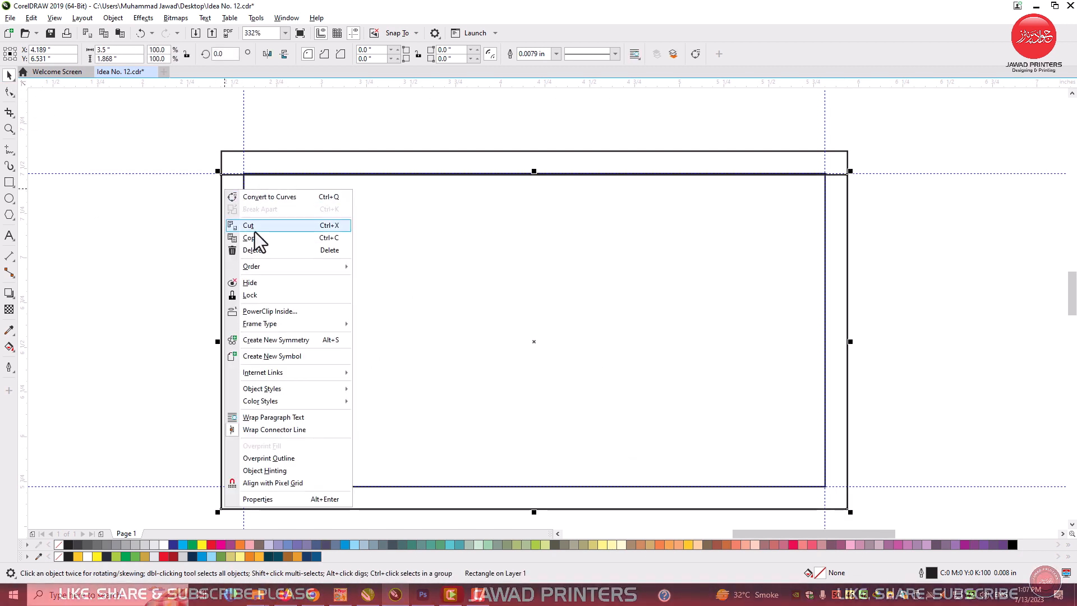
click(272, 196)
click(9, 92)
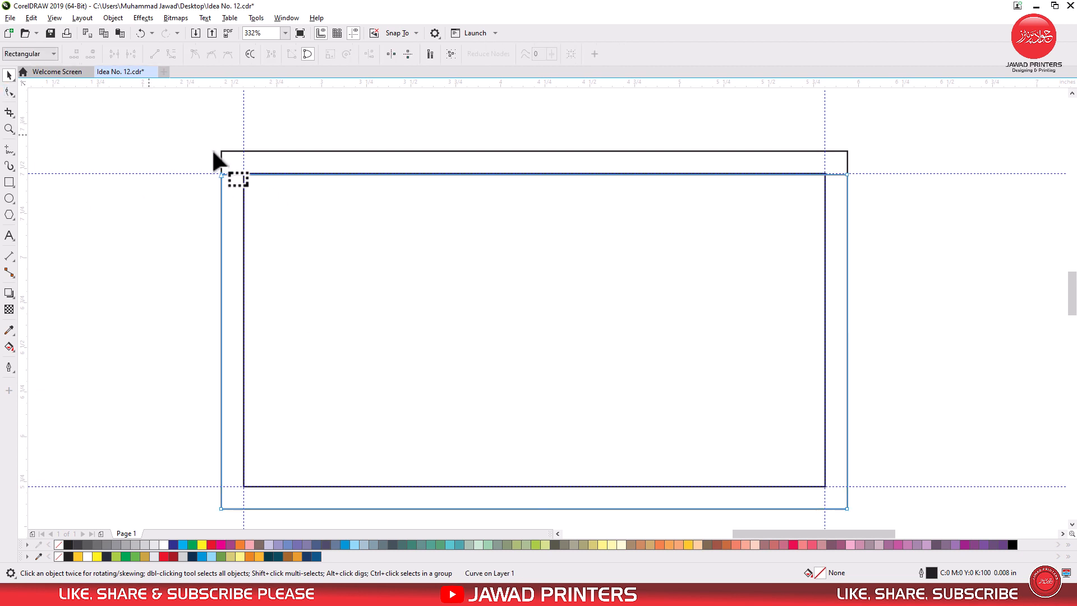
drag(848, 176, 849, 466)
Convert the shape's diagonal edge to a curve and bend it down towards the card's lower-left corner
right_click(353, 236)
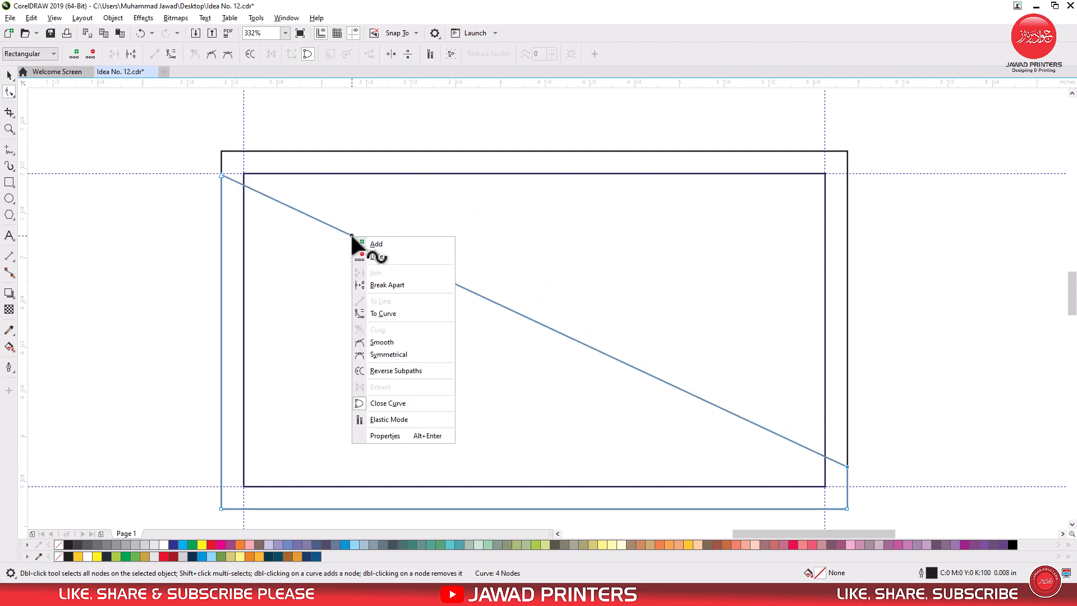
click(387, 313)
drag(514, 312, 449, 382)
click(9, 76)
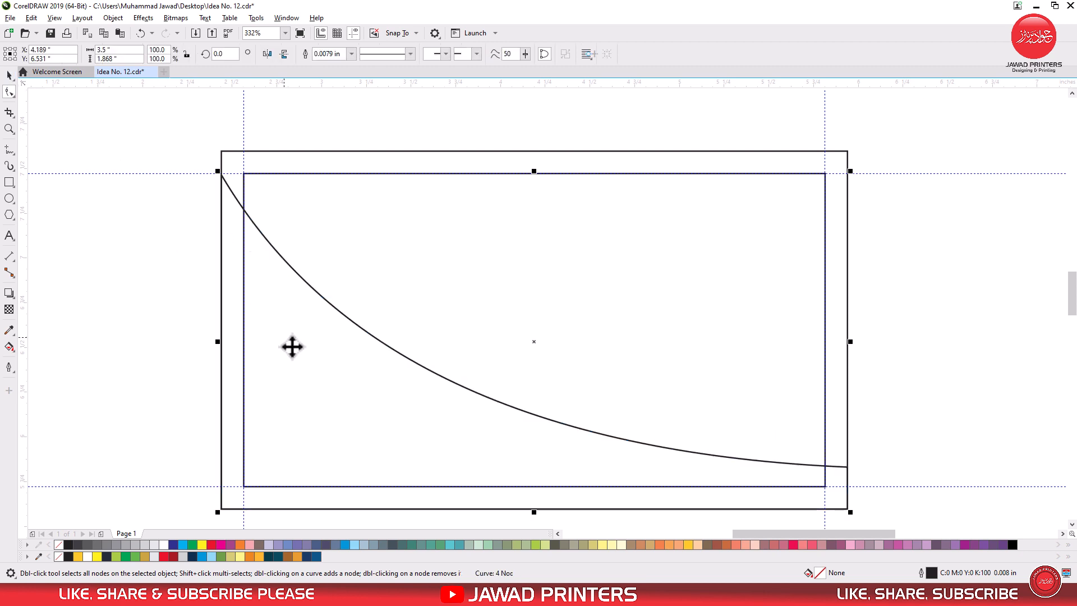
right_click(296, 354)
key(Escape)
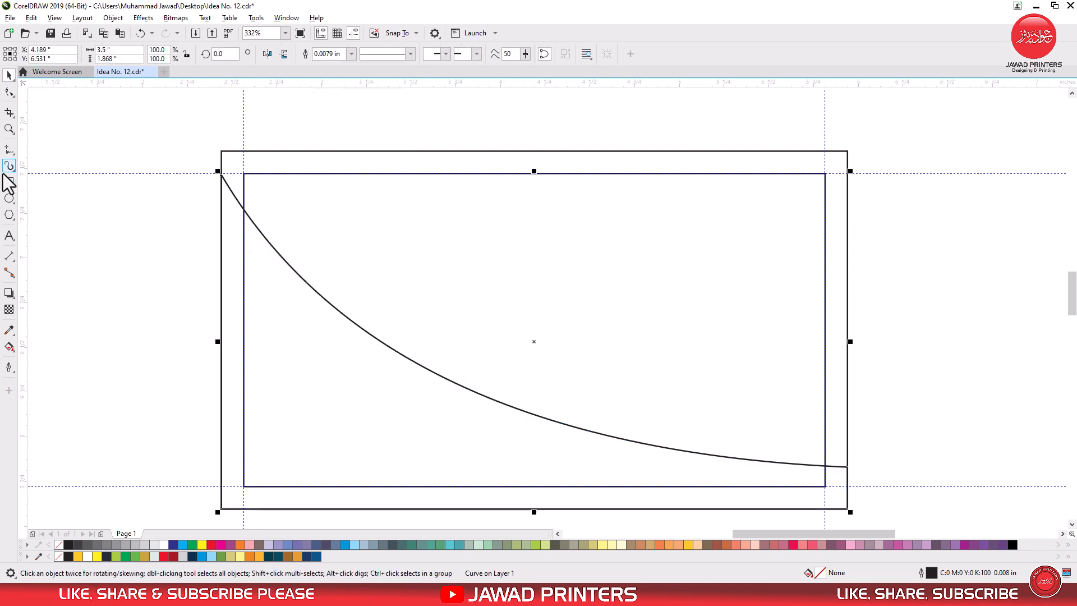
Draw a rectangle about 3.17 by 1.87 inches from the curved shape's upper-left node to the card's bottom edge
click(9, 182)
drag(222, 175, 789, 508)
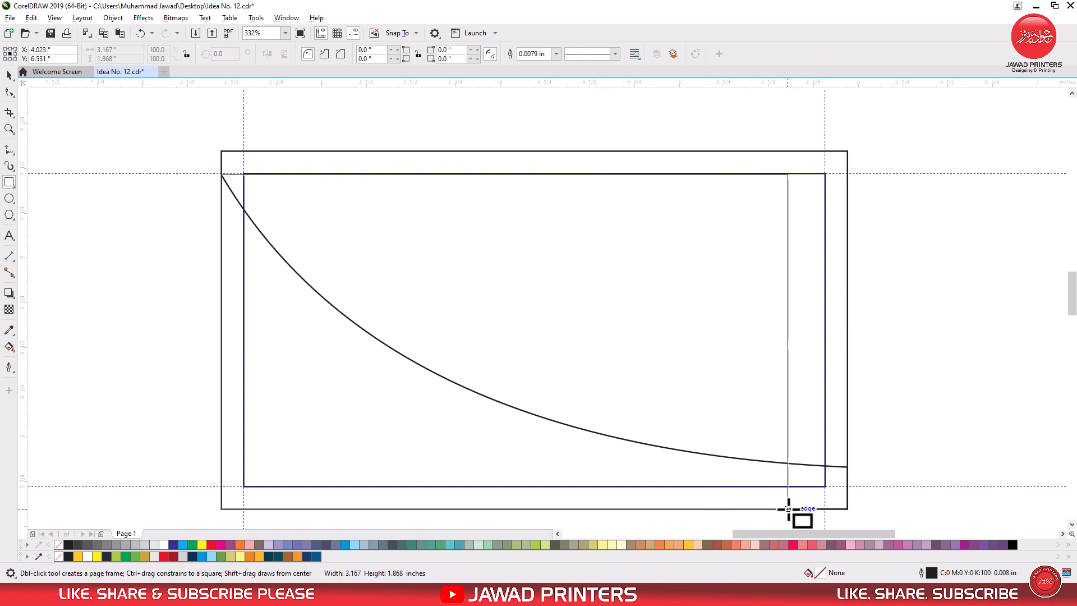
click(9, 76)
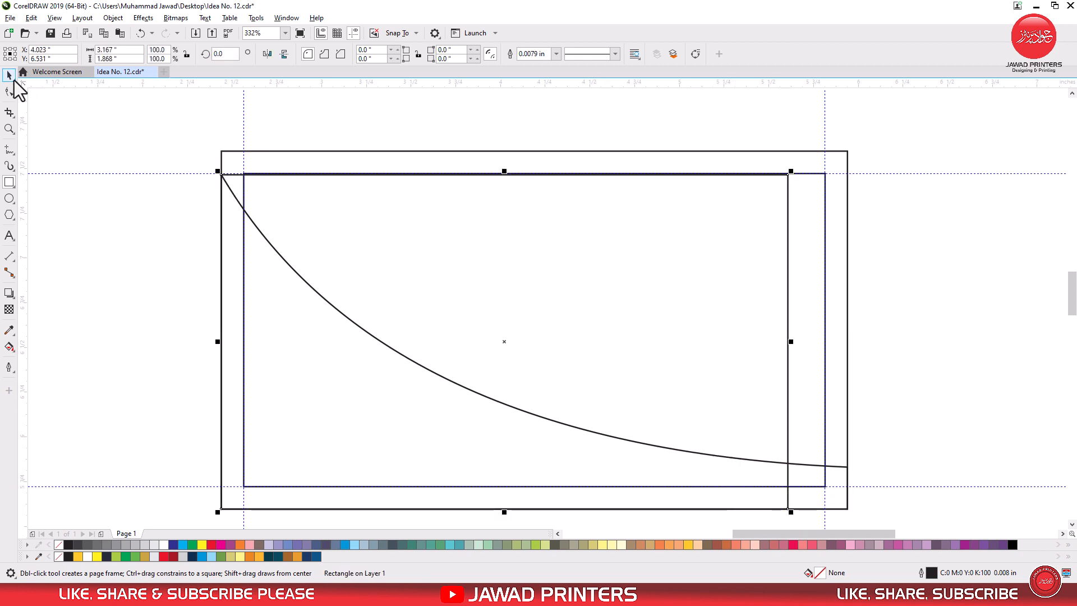
Convert the 3.17-inch-wide rectangle to curves and delete its upper-right node to form a triangle
right_click(228, 175)
click(283, 183)
key(F10)
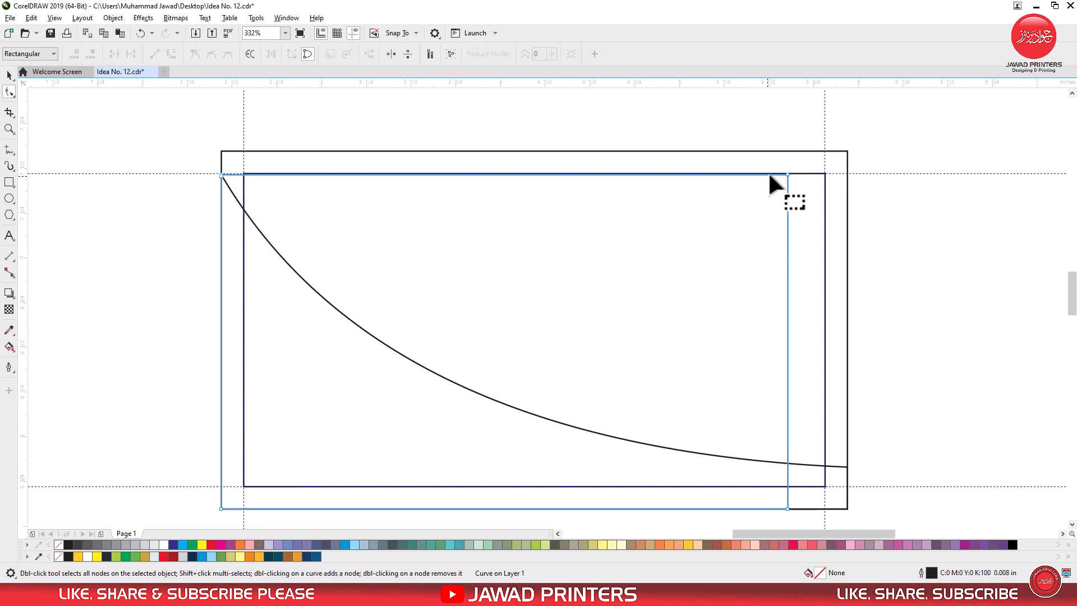
drag(769, 168, 812, 209)
key(Delete)
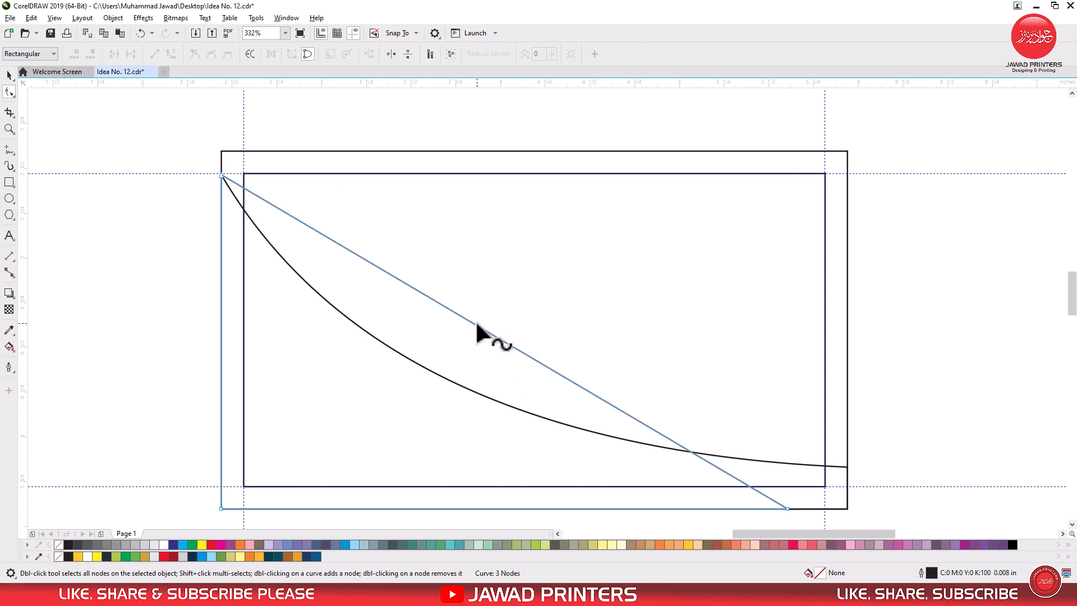
Convert the triangle's diagonal edge to a curve and bend it downward below the first curve
right_click(475, 324)
click(508, 374)
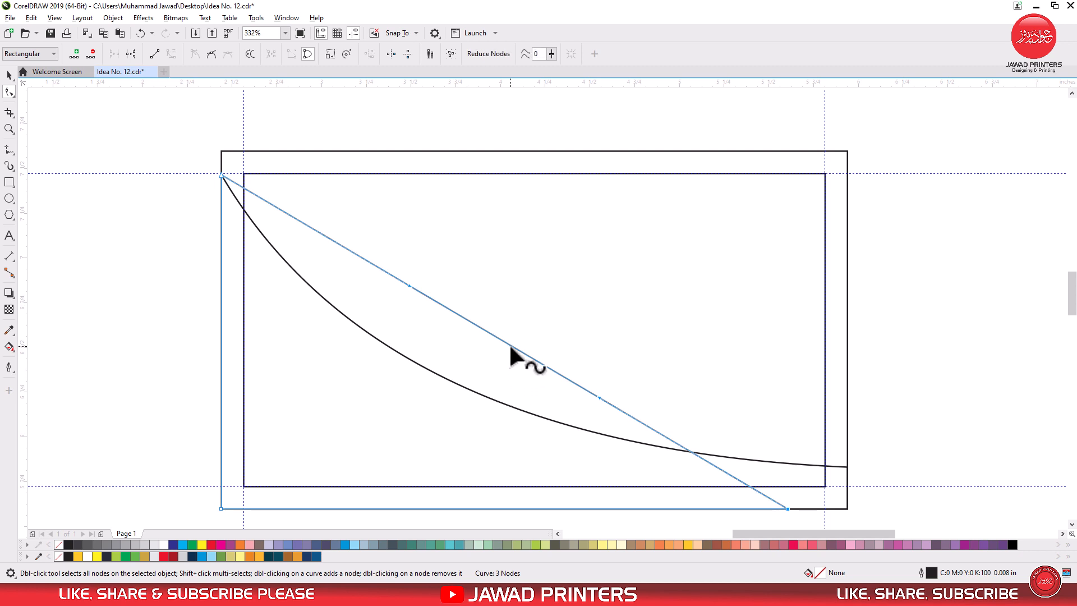
drag(511, 349, 473, 426)
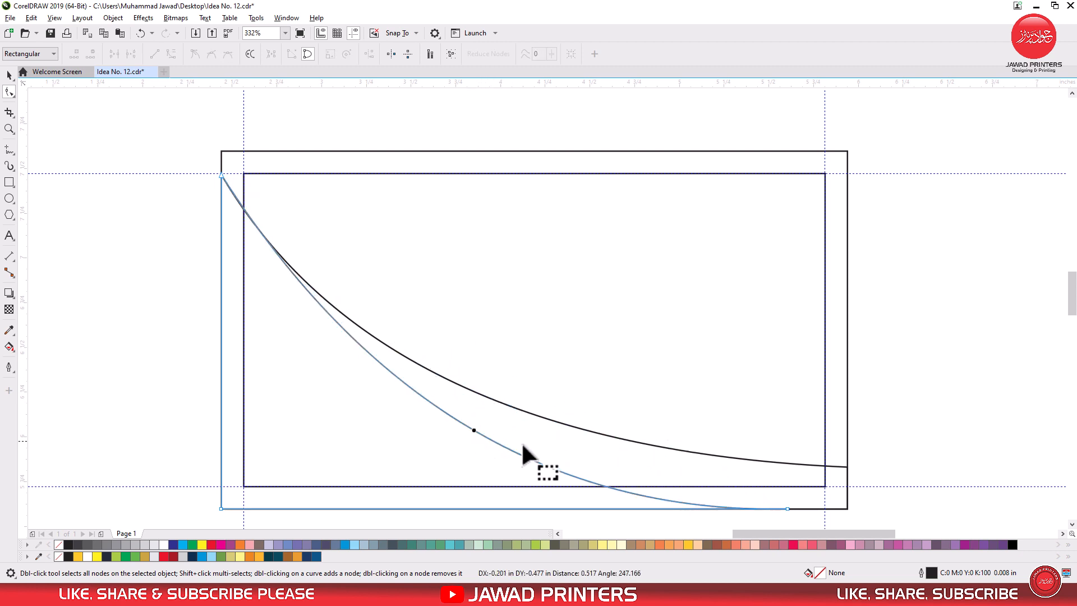
click(922, 362)
Draw a rectangle about 1.15 by 2 inches over the left side of the upper card, spanning its full height
click(9, 182)
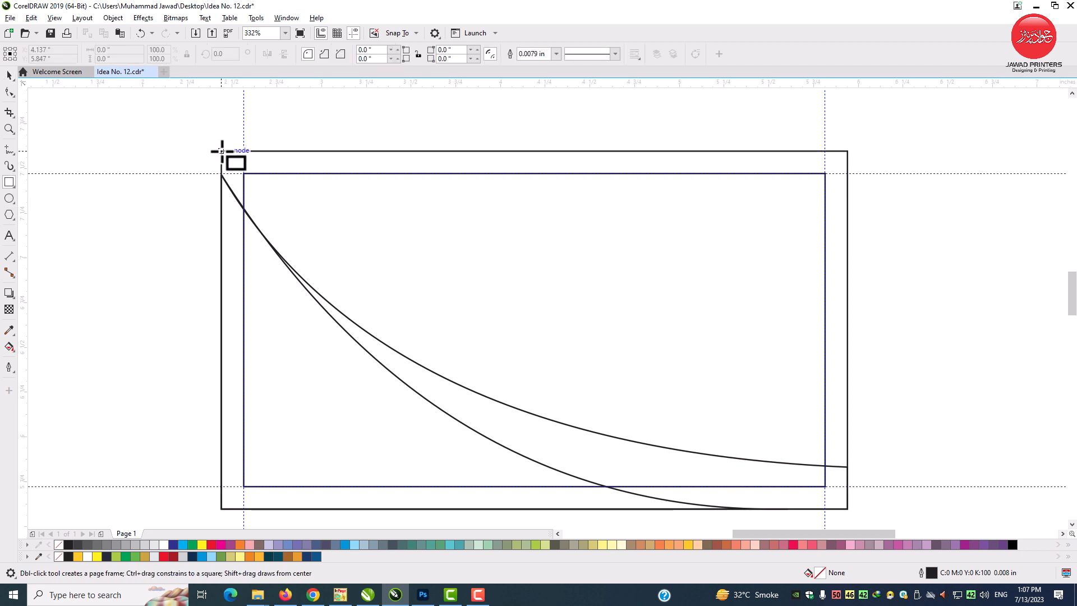
drag(222, 152, 428, 508)
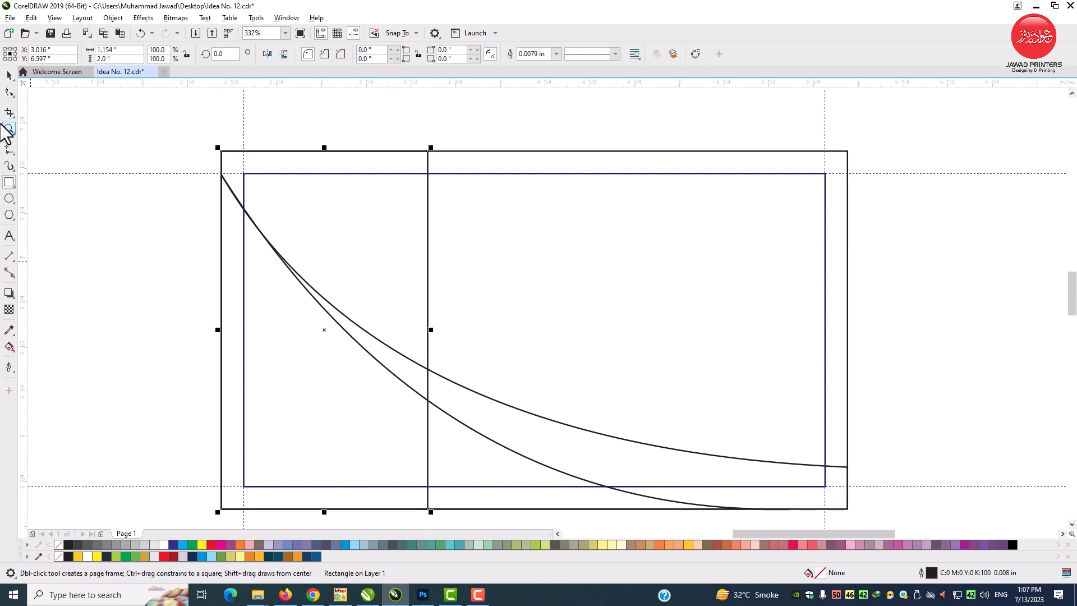
click(9, 74)
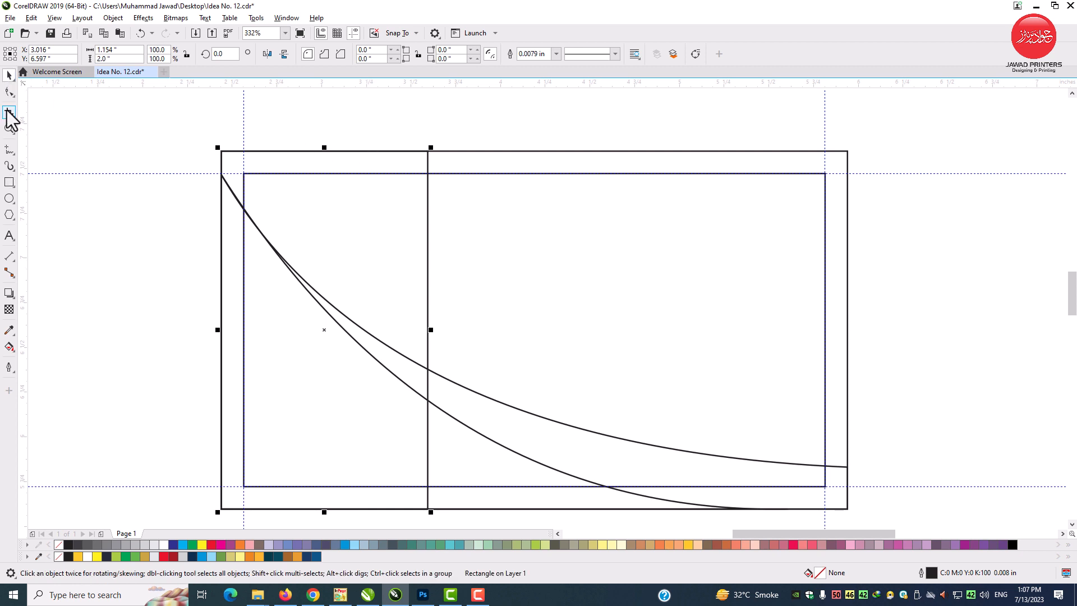
Convert the left rectangle to curves and move its lower-right node left along the card's bottom edge to slant the side
click(9, 92)
right_click(348, 164)
click(389, 165)
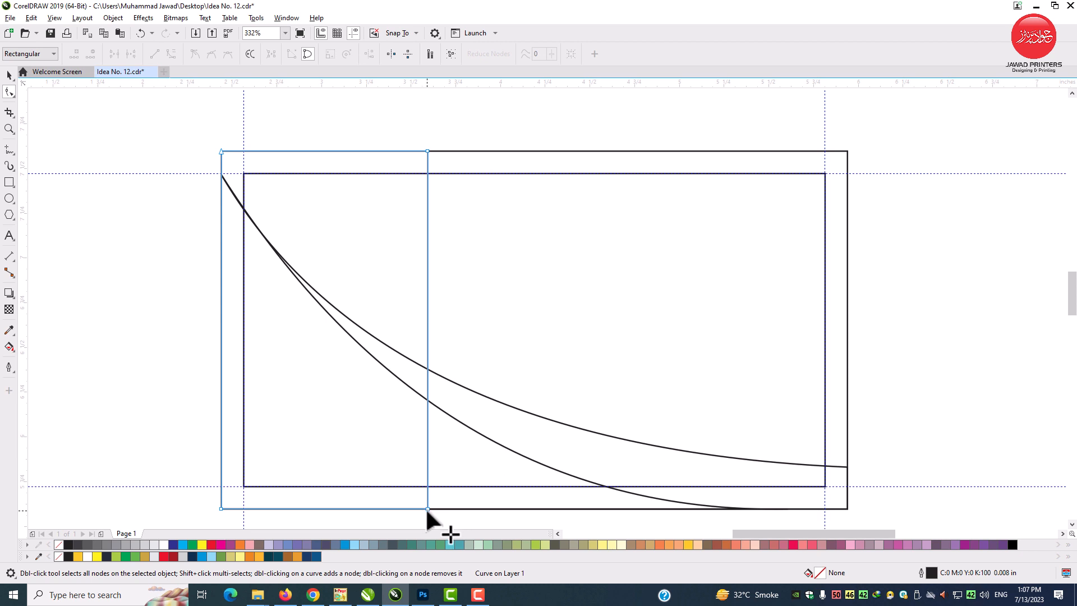
drag(427, 508, 253, 509)
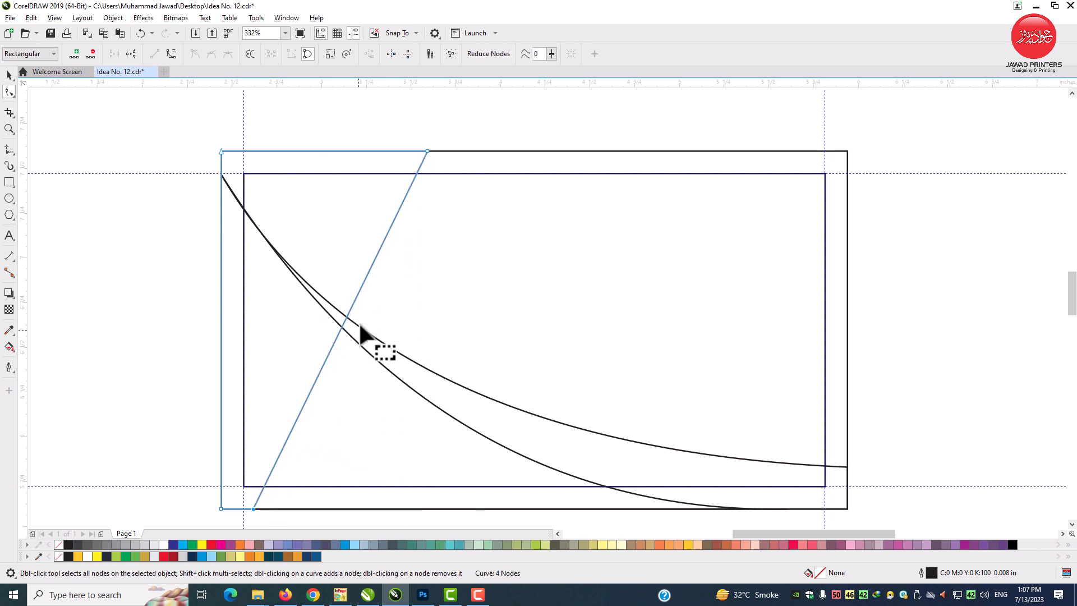
Convert the slanted edge to a curve, bow it toward the upper left, and widen the shape's top to about 1.33 inches
right_click(370, 271)
click(403, 346)
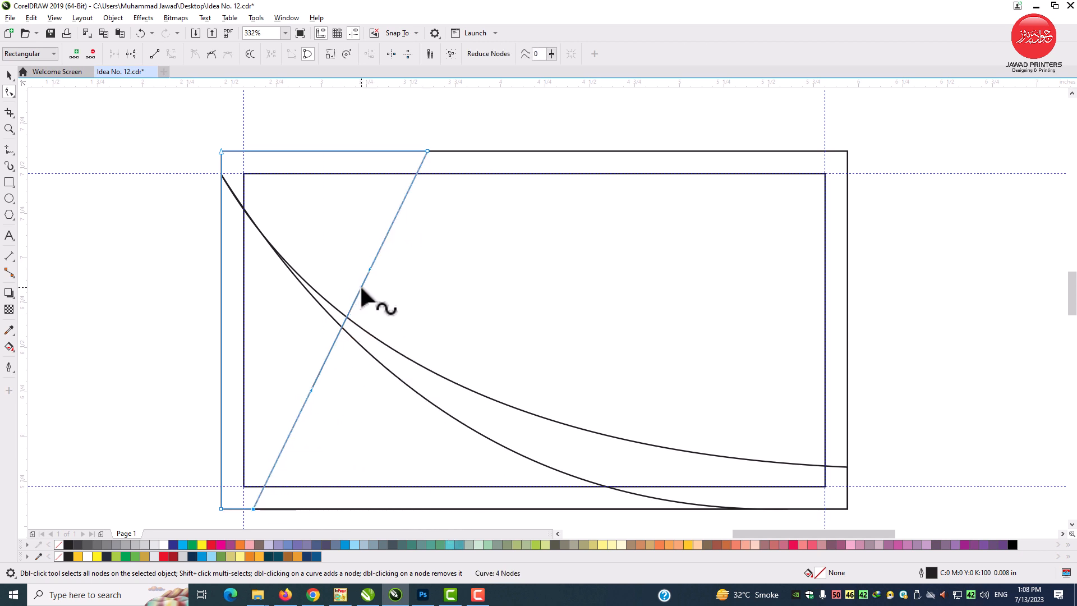
drag(361, 288, 312, 261)
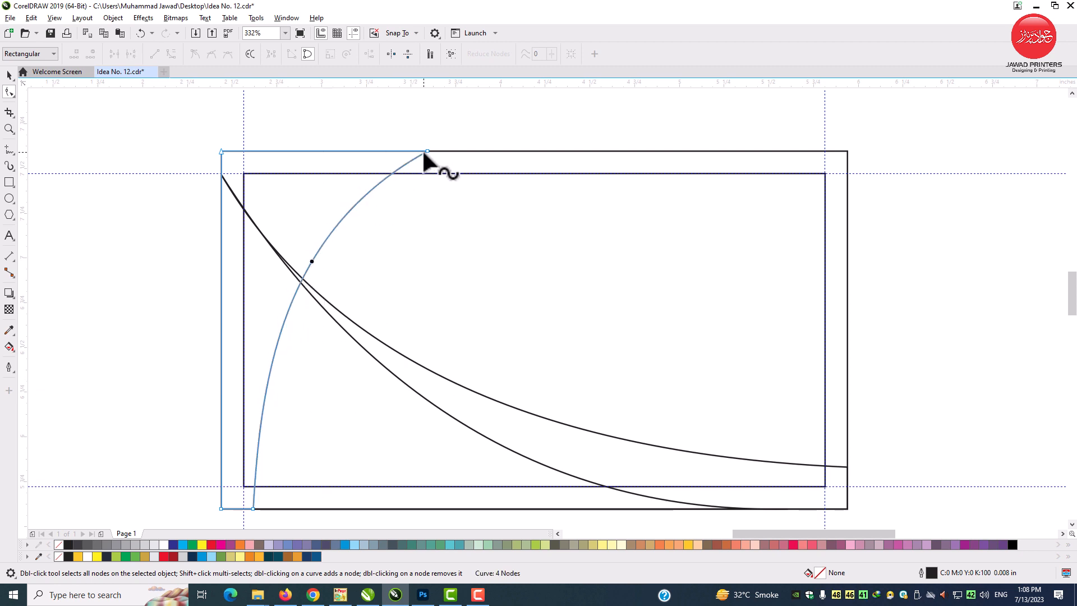
drag(425, 152, 460, 152)
drag(321, 226, 320, 214)
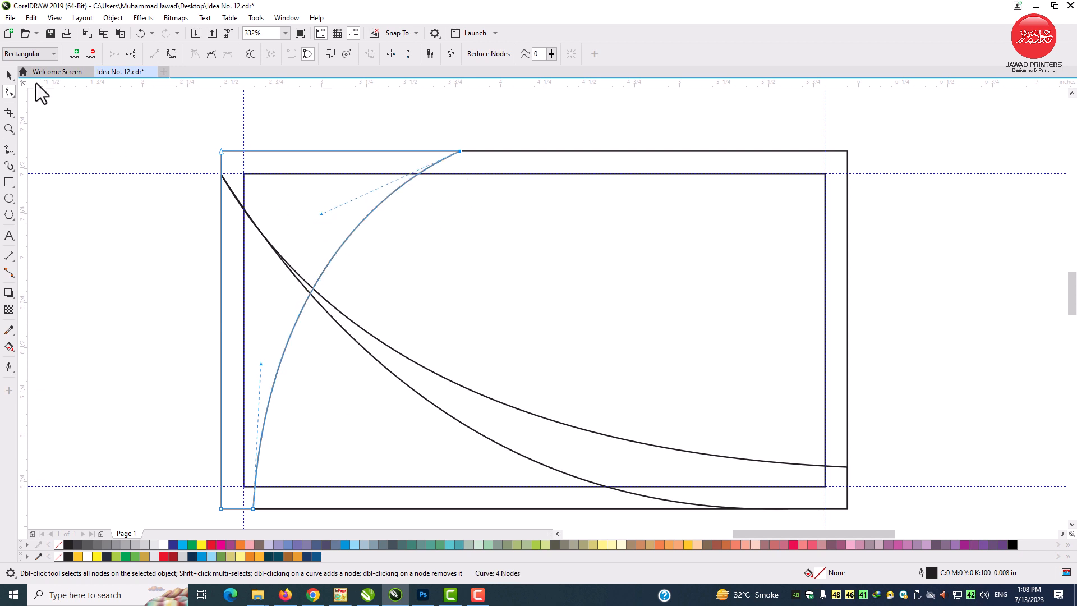
Copy the left curved shape and paste the duplicate directly over it
click(9, 77)
right_click(338, 172)
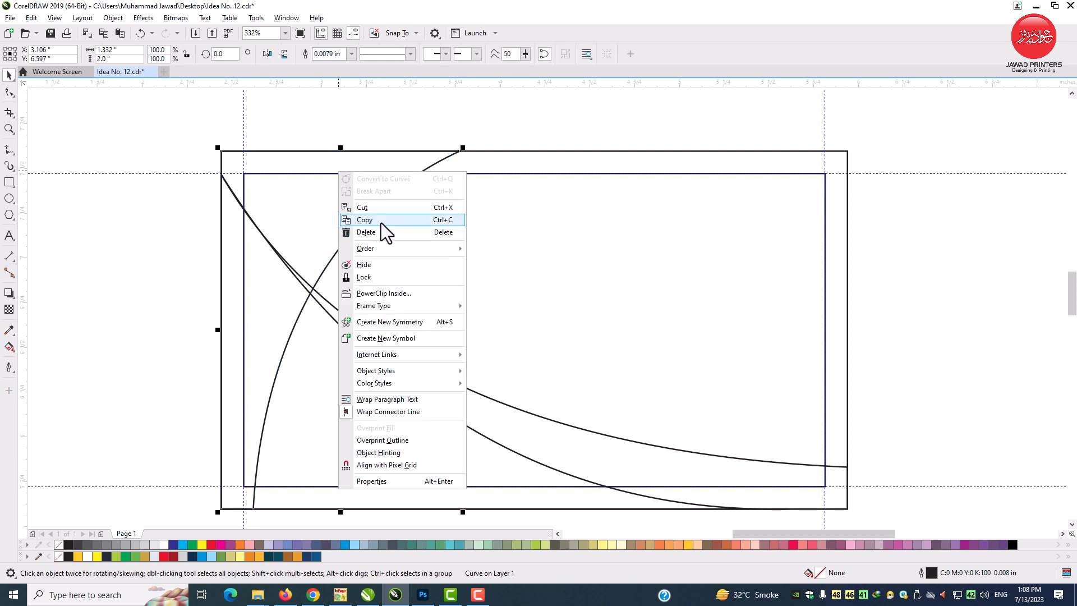
click(382, 222)
right_click(488, 120)
click(531, 201)
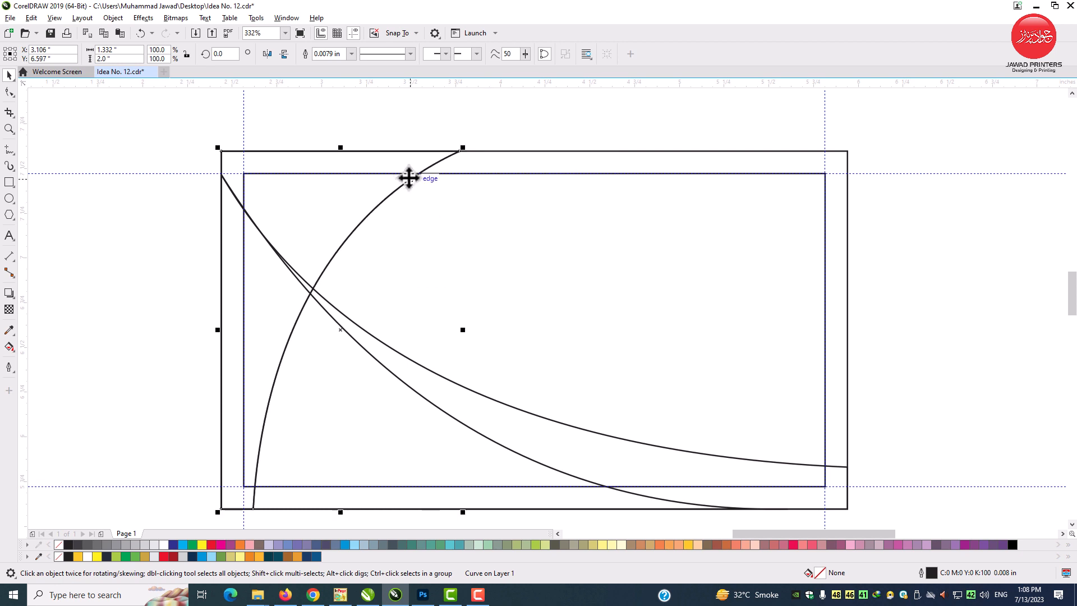
Reshape the duplicate's curved edge by pulling its upper control handle left, leaving a thin crescent between the two edges
click(9, 93)
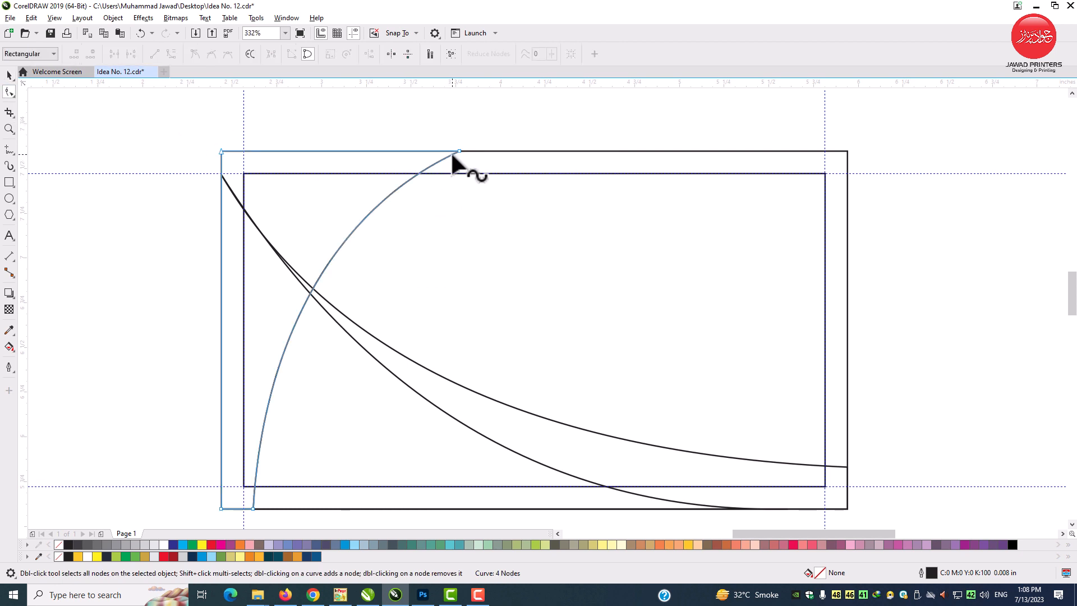
click(458, 152)
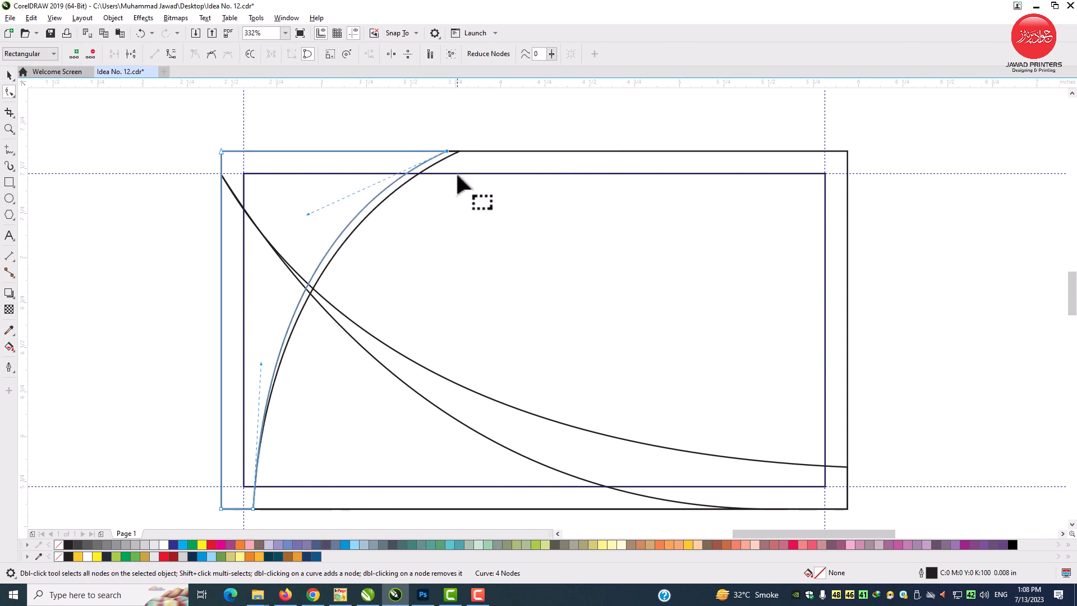
drag(320, 214, 267, 213)
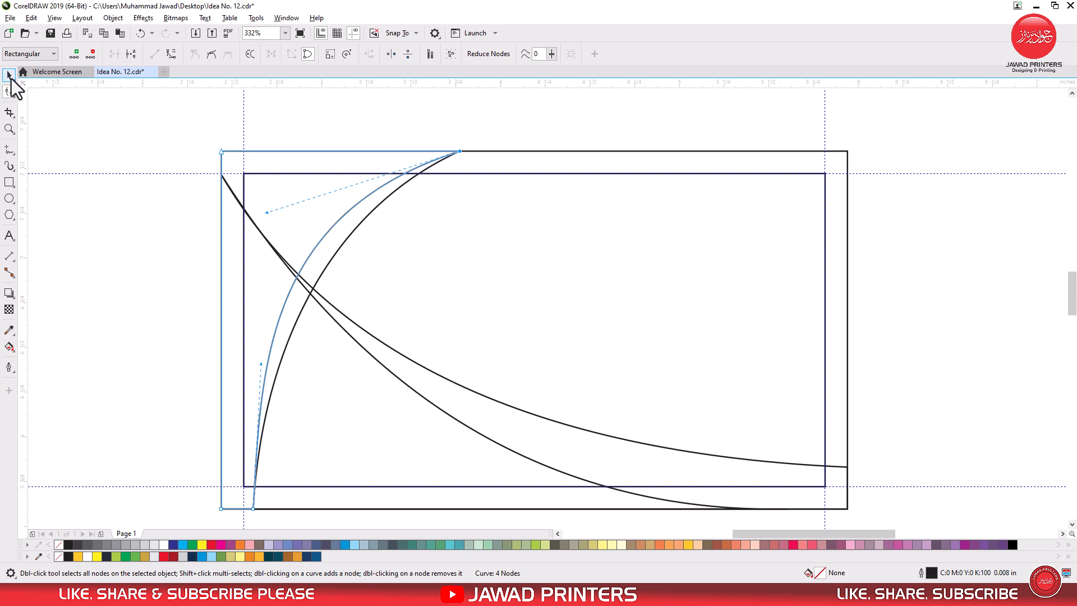
click(9, 75)
Select the two large lower curved shapes and bring them in front of the two left-hand shapes
drag(871, 166, 349, 303)
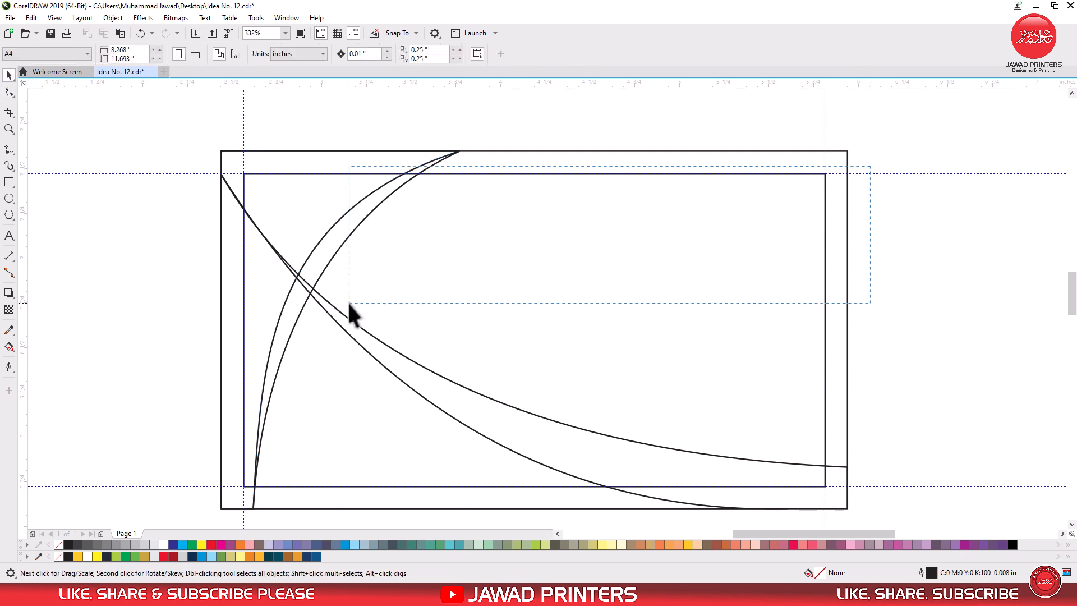
drag(187, 445, 182, 519)
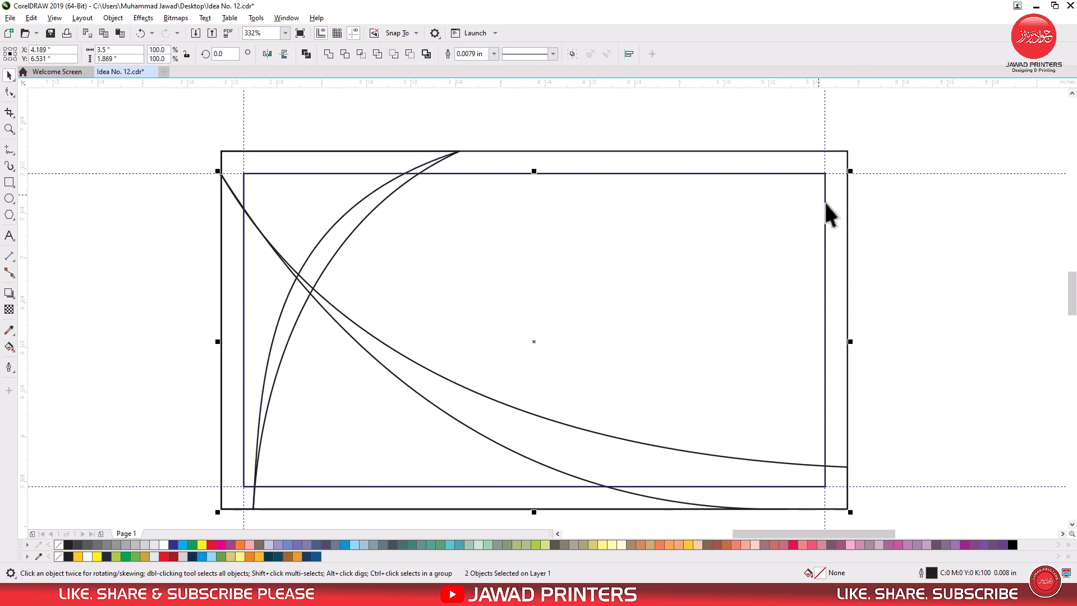
drag(380, 425, 306, 424)
key(ctrl+z)
click(343, 268)
Fill the smaller lower curved shape with a horizontal fountain fill from dark blue on the left to lighter blue on the right
scroll(344, 268, down, 4)
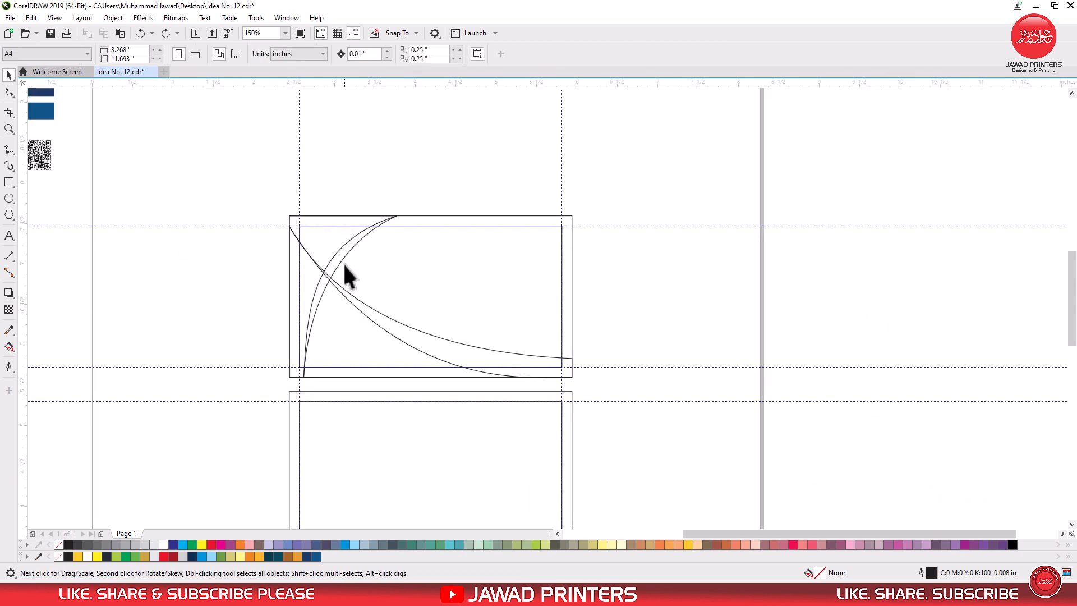
key(z)
click(478, 281)
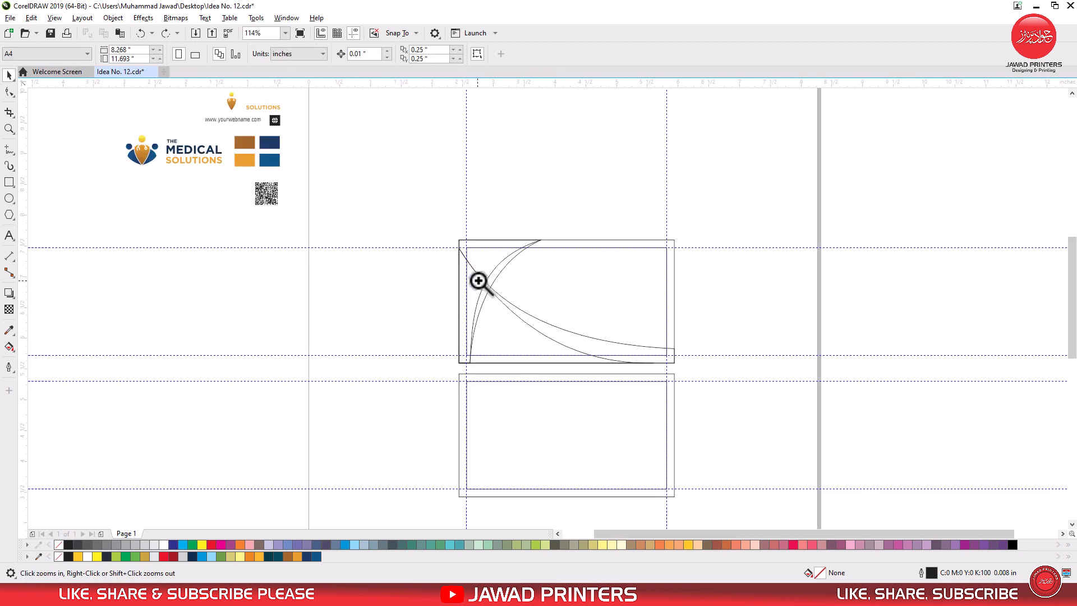
drag(456, 235, 681, 381)
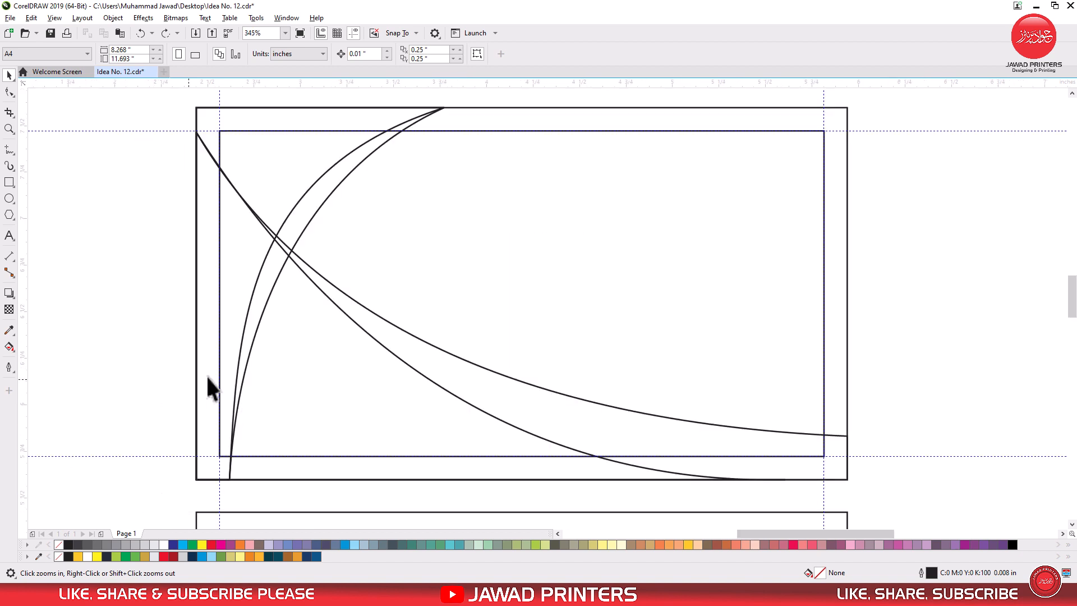
drag(310, 393, 231, 399)
key(ctrl+z)
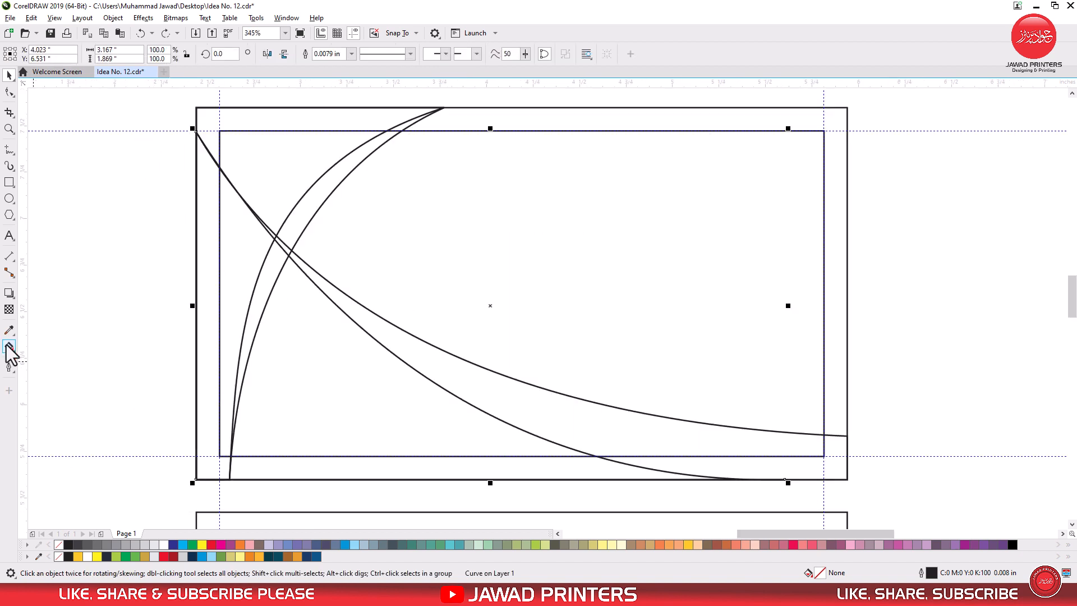
click(9, 347)
drag(205, 429, 643, 461)
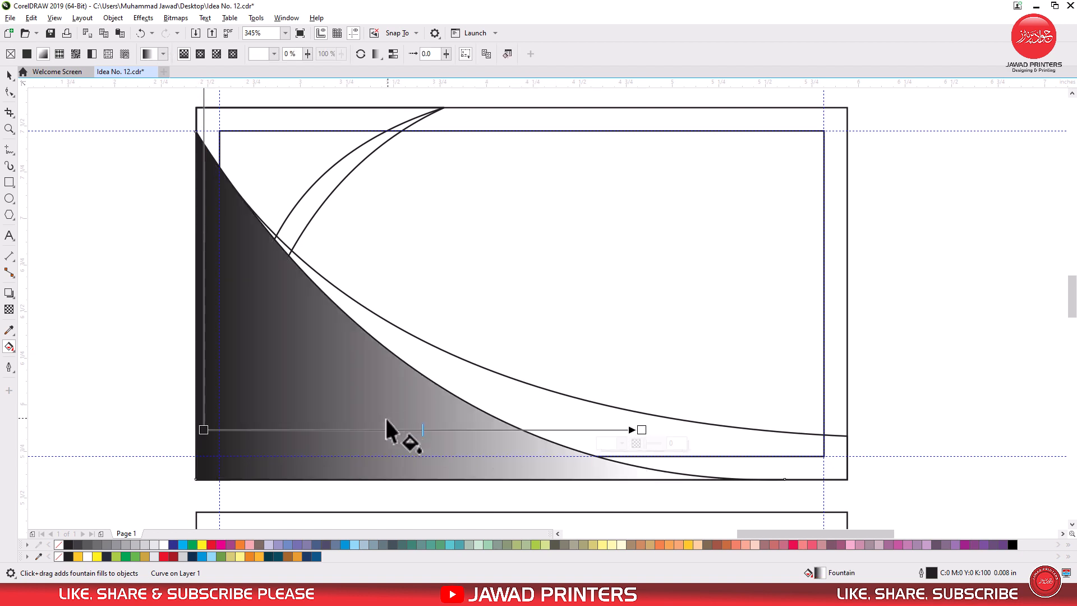
drag(373, 430, 394, 432)
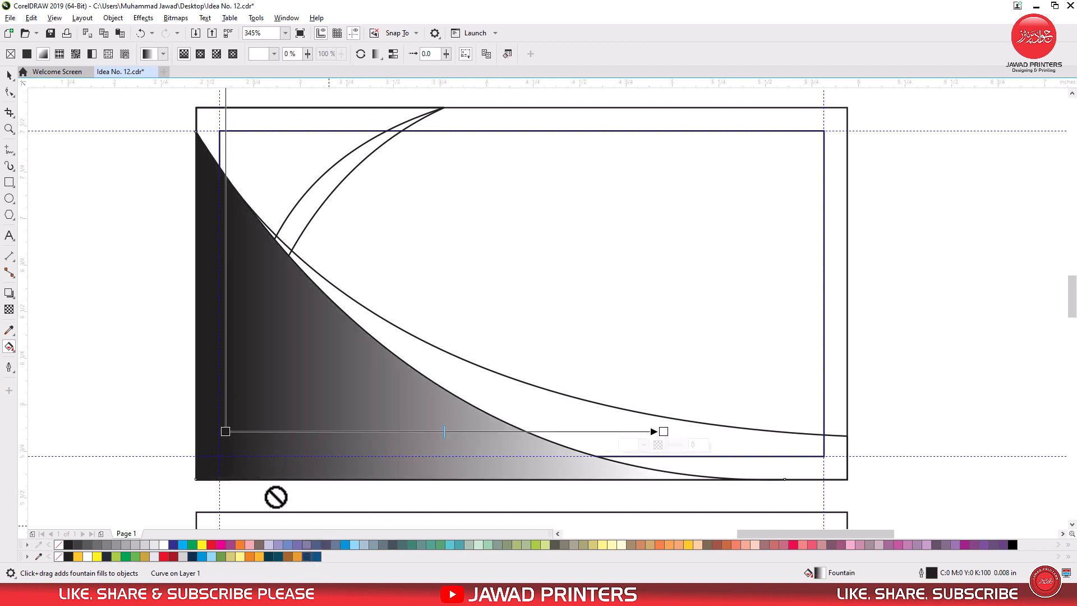
drag(227, 429, 227, 430)
drag(317, 556, 665, 433)
click(9, 75)
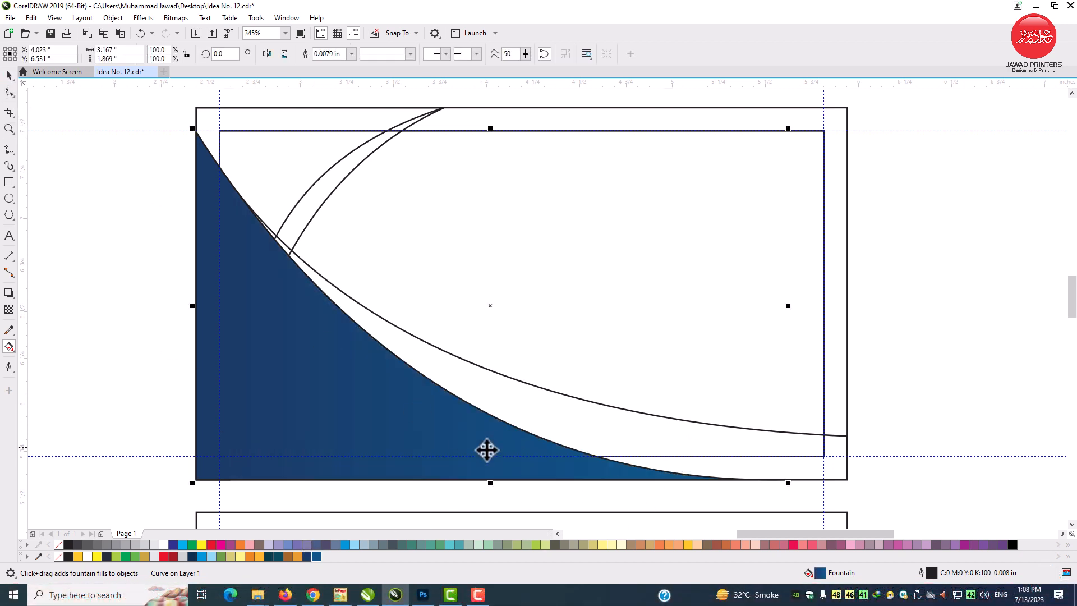
Fill the larger lower curved shape with a horizontal fountain fill from dark blue on the right to lighter blue on the left
click(568, 409)
key(g)
drag(606, 452, 281, 428)
drag(836, 430, 792, 429)
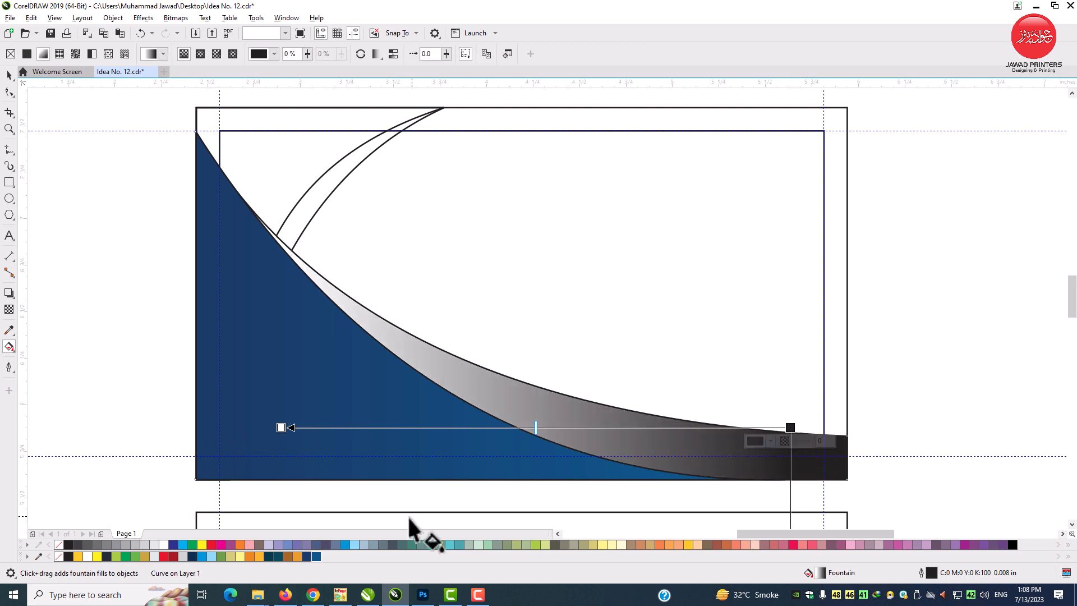
drag(617, 480, 790, 428)
drag(274, 426, 281, 427)
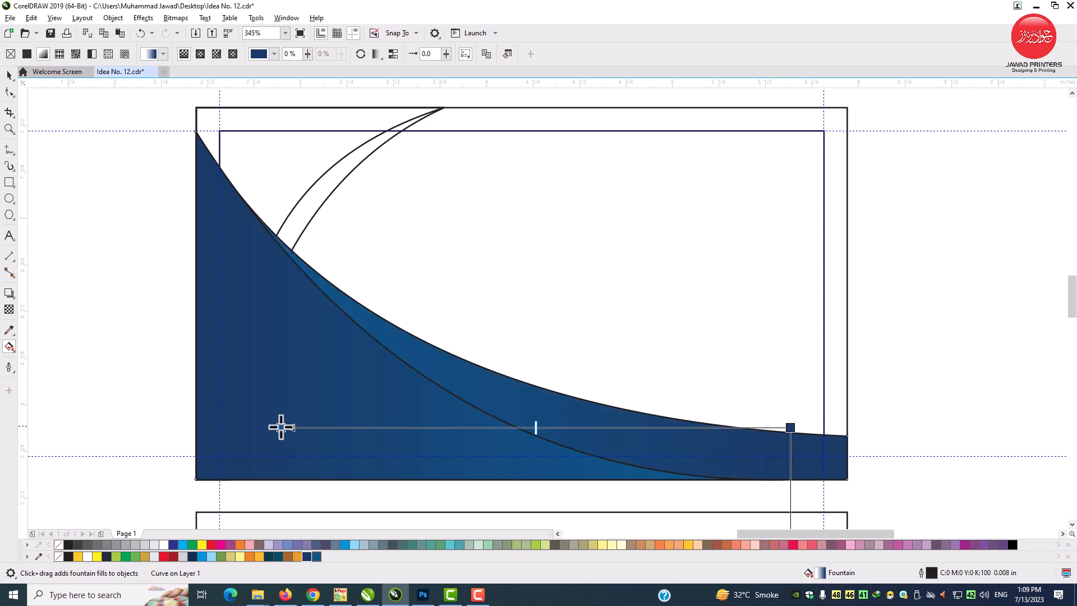
Remove the outlines from both blue curved shapes
click(11, 78)
shift+click(240, 365)
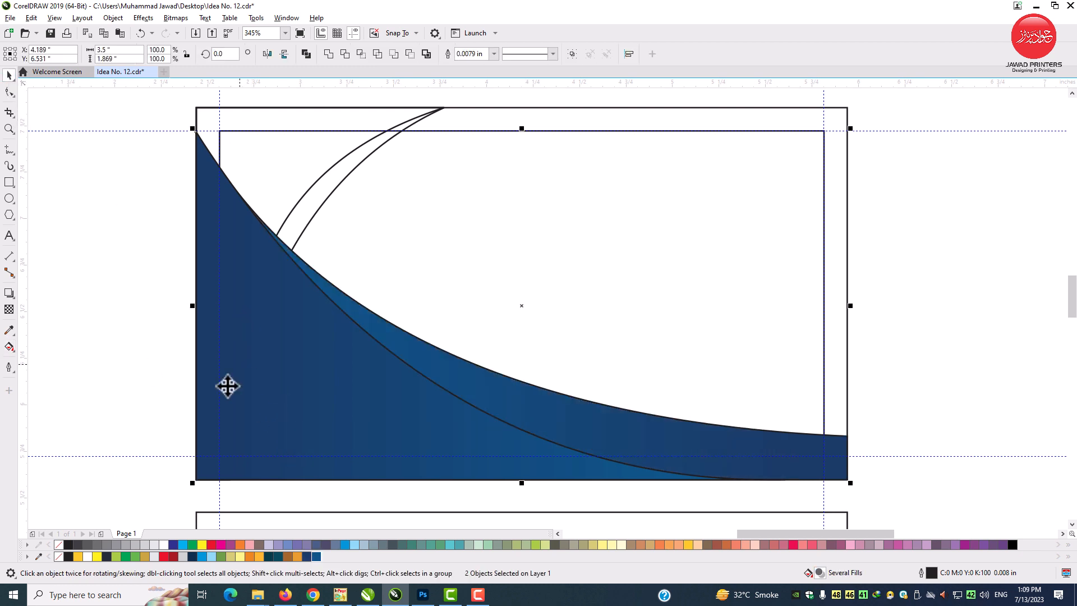
right_click(58, 544)
click(330, 138)
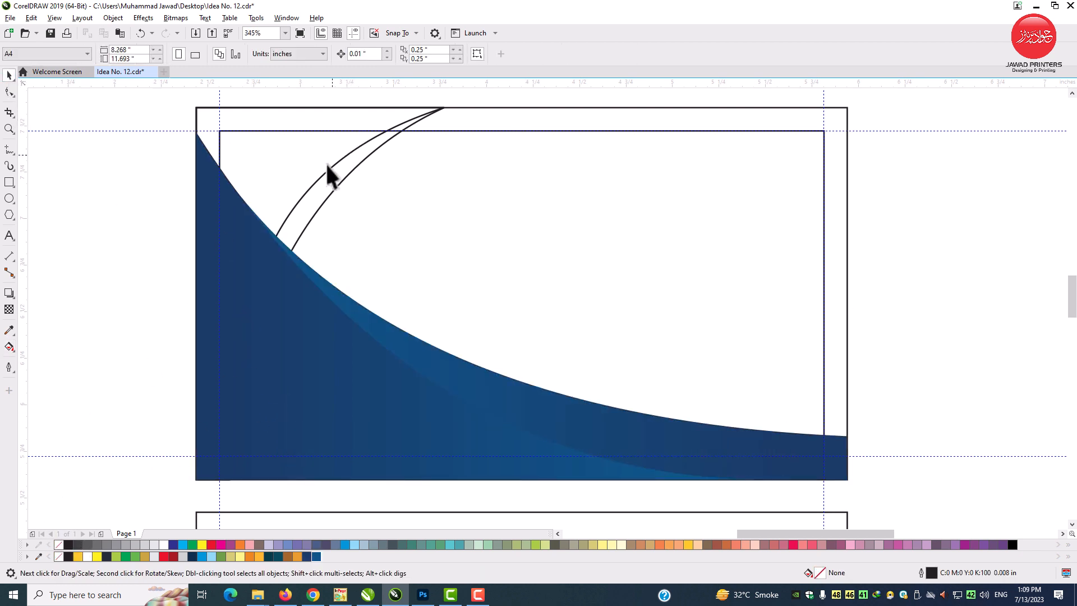
Move the front blue shape's lower-right node outward along the bottom edge, making the shape about 3.37 inches wide
click(435, 417)
key(F10)
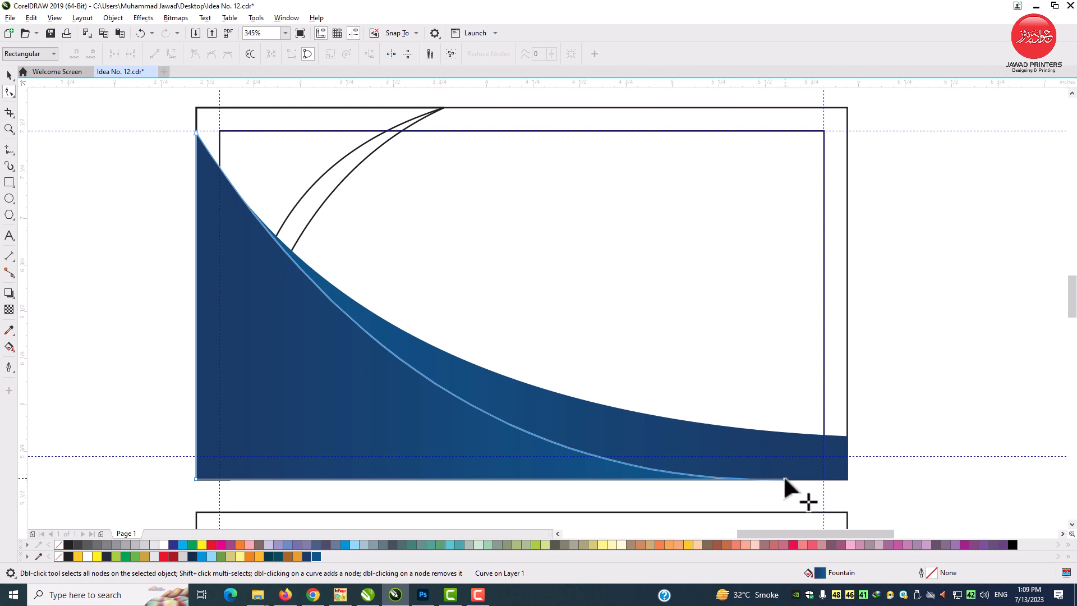
drag(784, 479, 822, 477)
key(space)
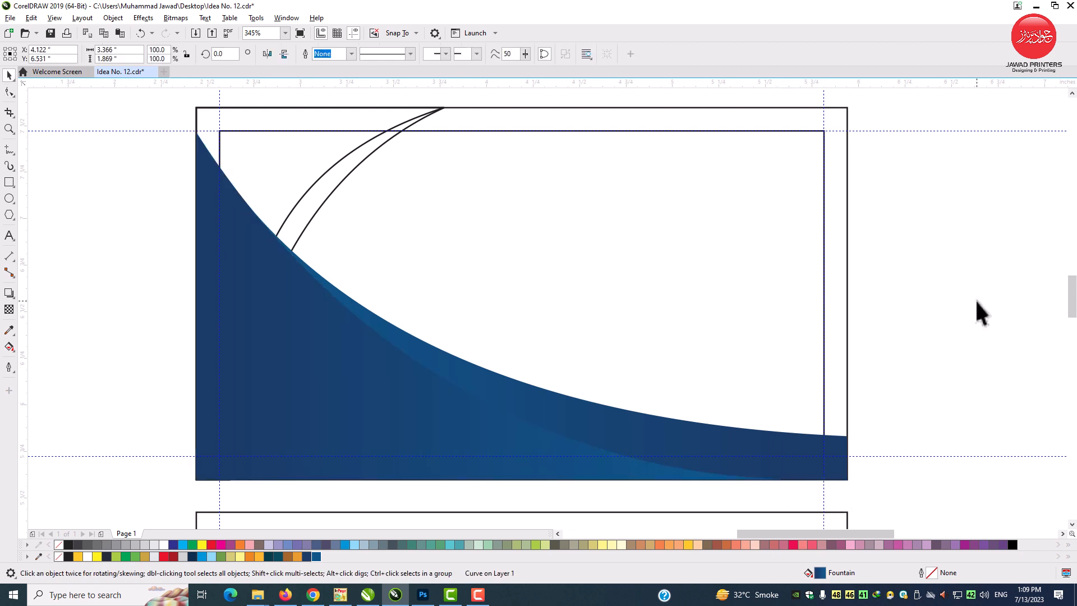
click(977, 300)
Fill the front upper-left curved shape with a vertical fountain fill from brown at the top to orange at the bottom
click(329, 133)
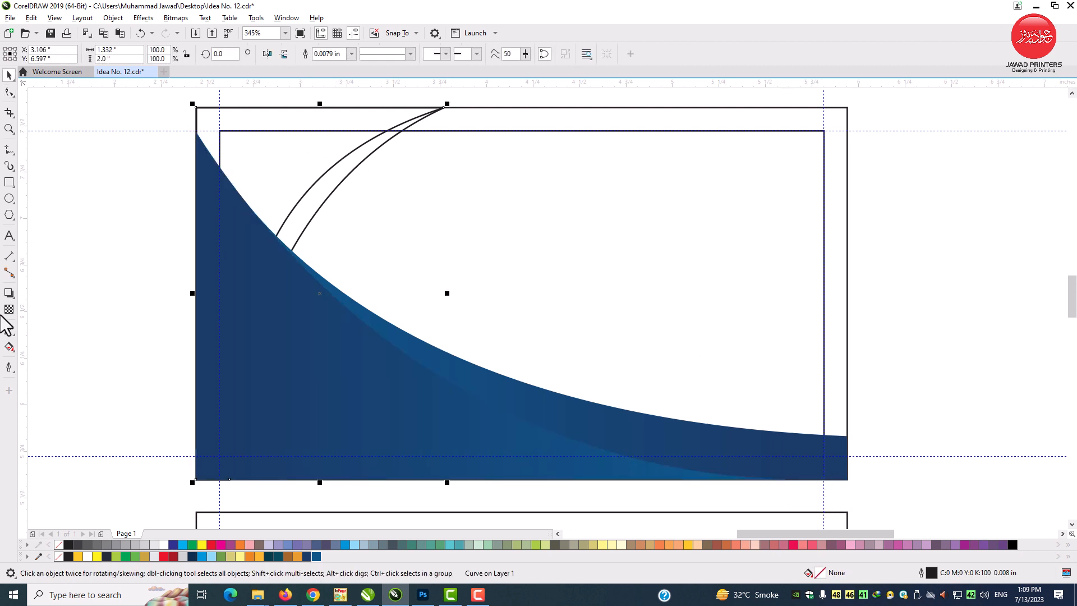
click(9, 347)
drag(281, 116, 282, 291)
drag(279, 116, 282, 124)
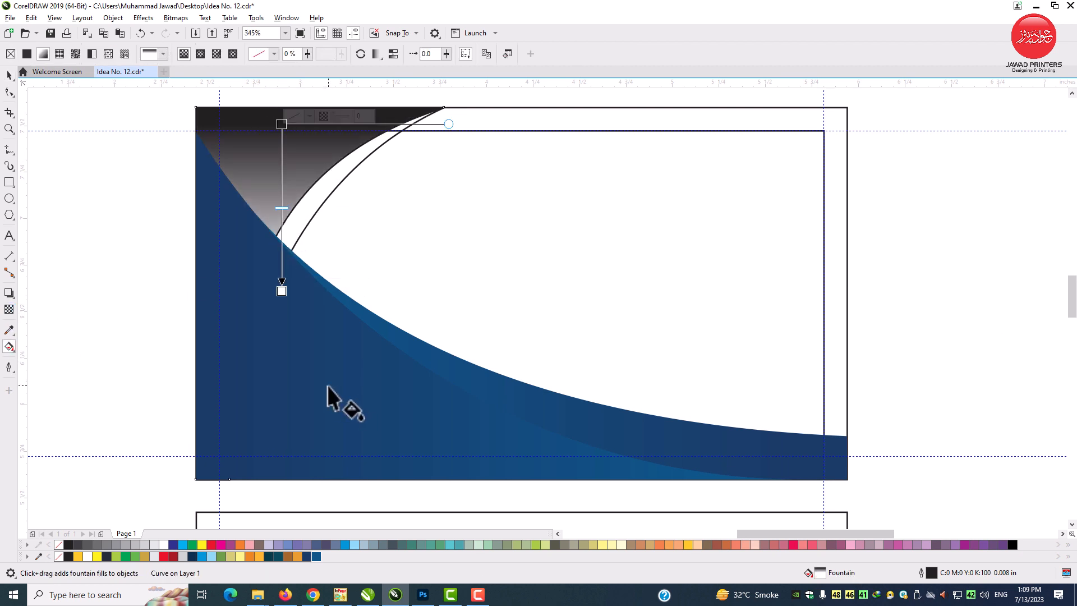
drag(303, 211, 281, 124)
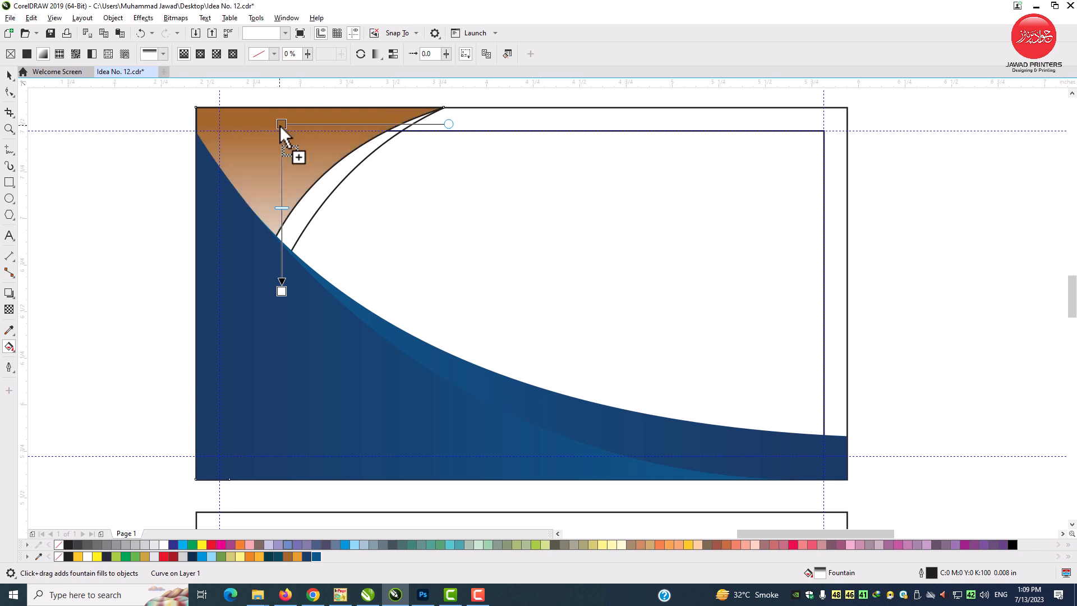
drag(283, 293, 283, 293)
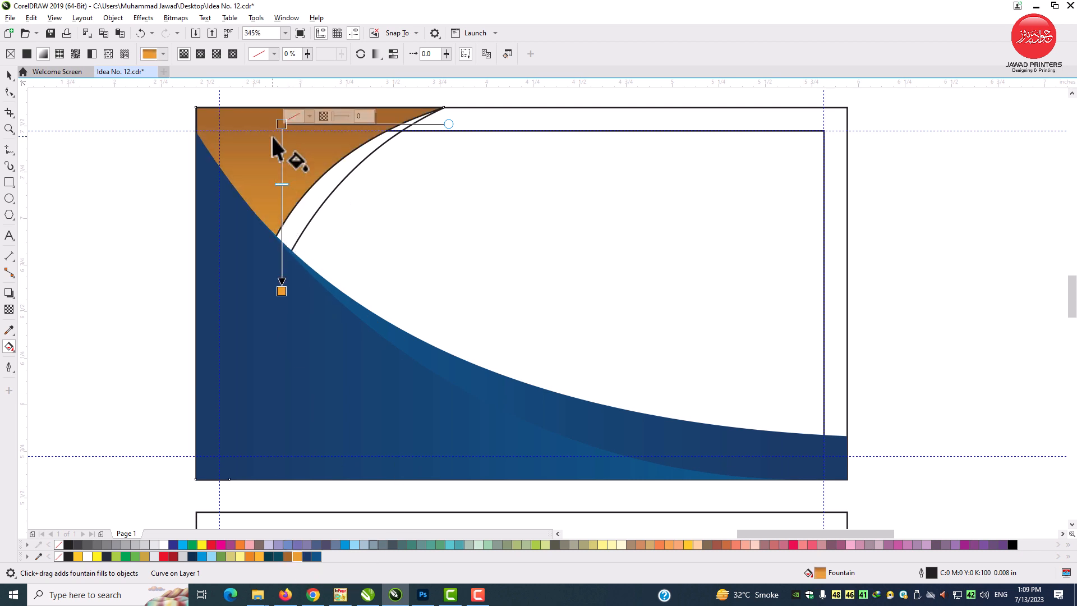
drag(282, 124, 281, 115)
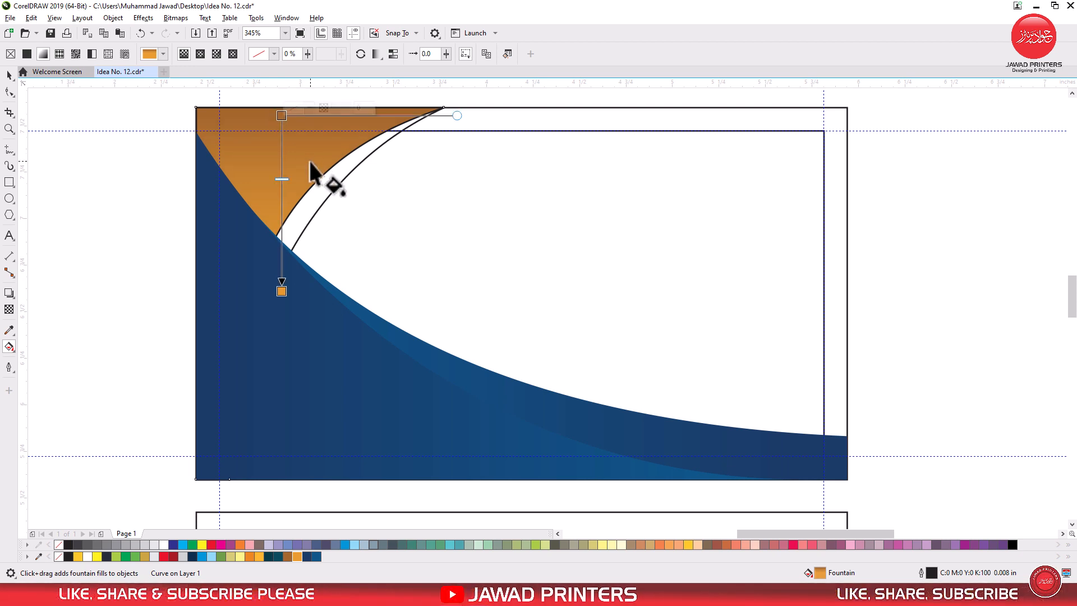
key(space)
Fill the rear upper-left curved shape with a vertical fountain fill from brown at the bottom to orange at the top
drag(307, 354, 308, 122)
drag(289, 554, 310, 356)
drag(298, 555, 309, 121)
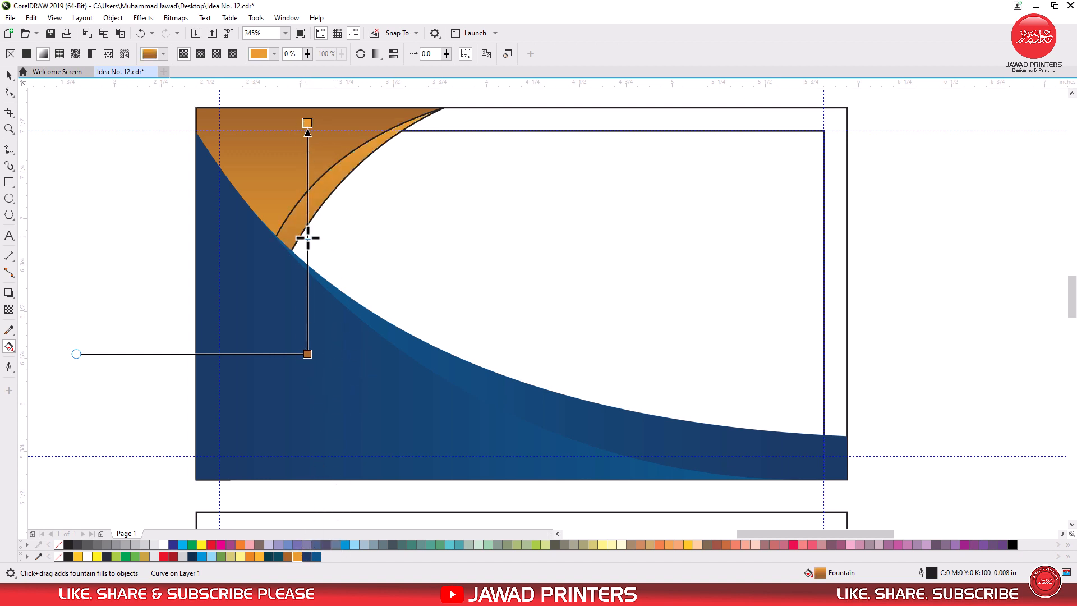
click(9, 74)
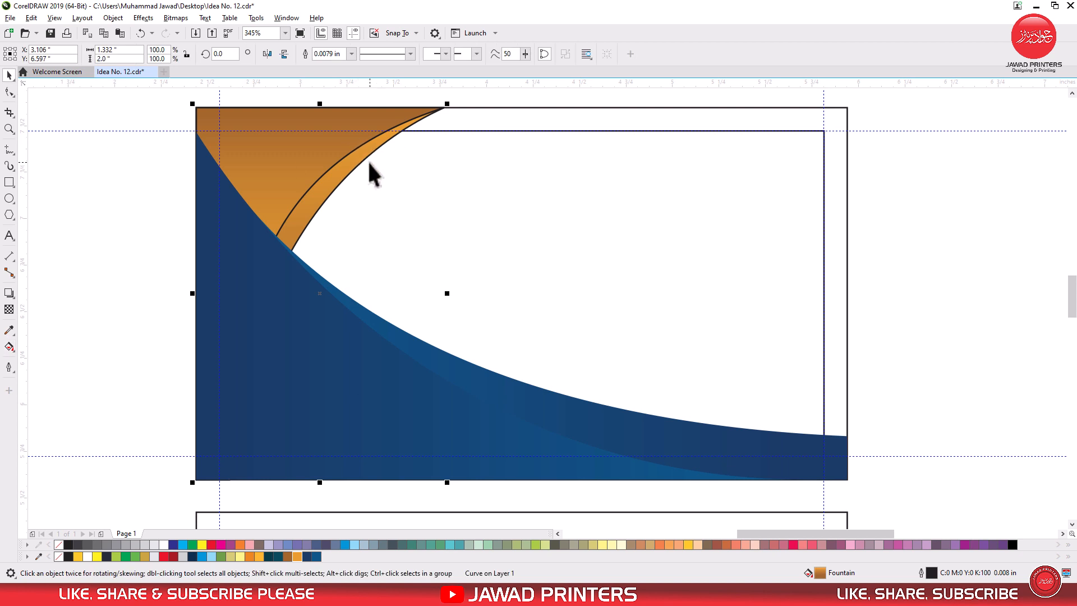
Remove the outlines from both orange curved shapes
right_click(60, 544)
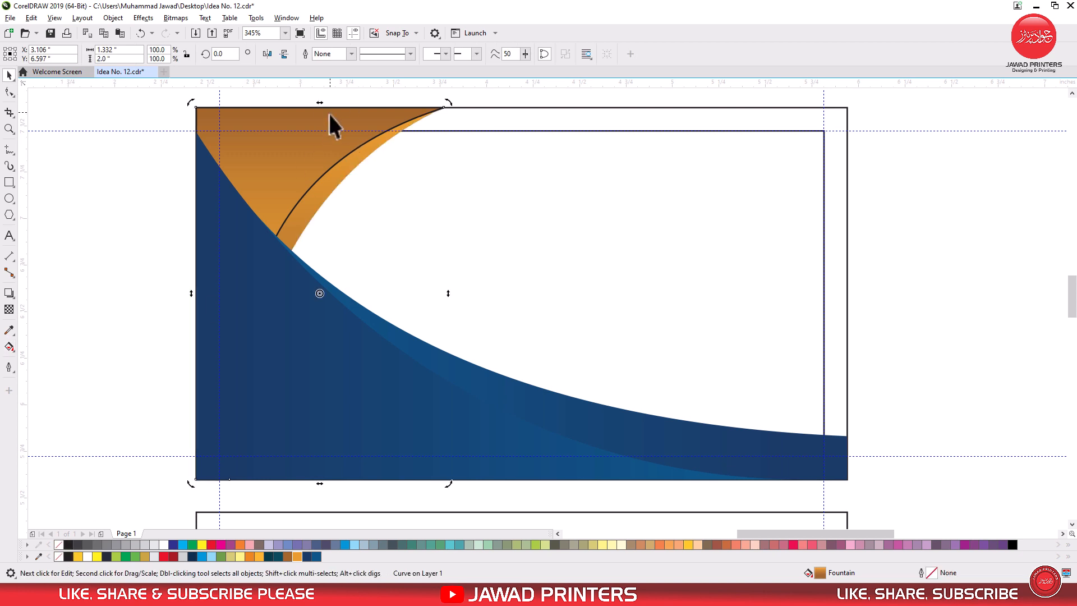
click(329, 114)
key(ctrl+r)
click(381, 90)
click(377, 126)
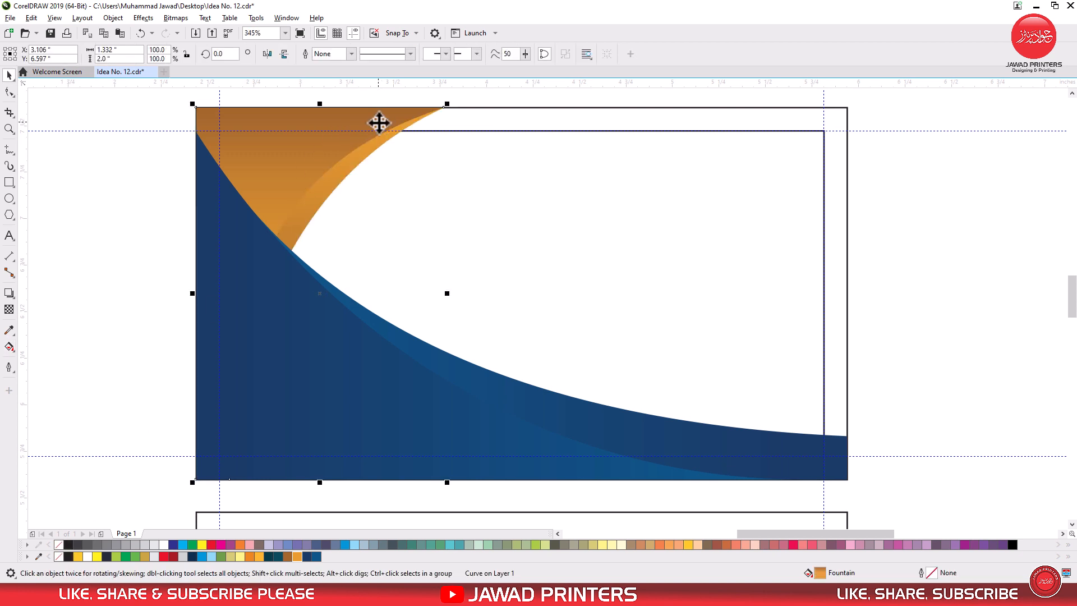
Copy the two blue curved shapes from the upper card into the same position on the lower card
key(F3)
click(582, 182)
key(F3)
key(F2)
drag(362, 122, 645, 371)
click(483, 274)
shift+click(598, 281)
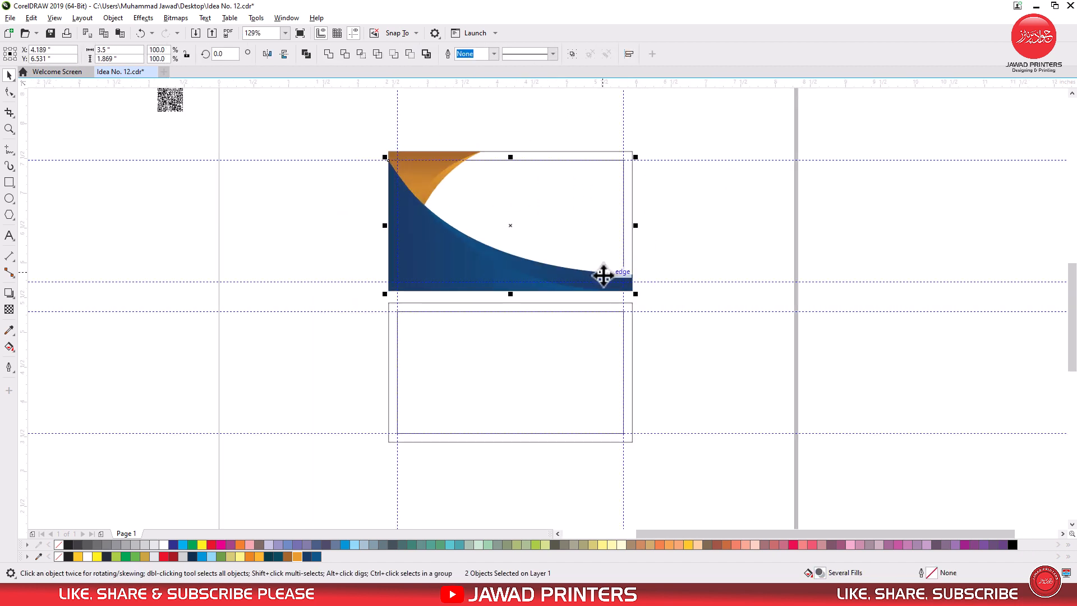
drag(605, 277, 611, 429)
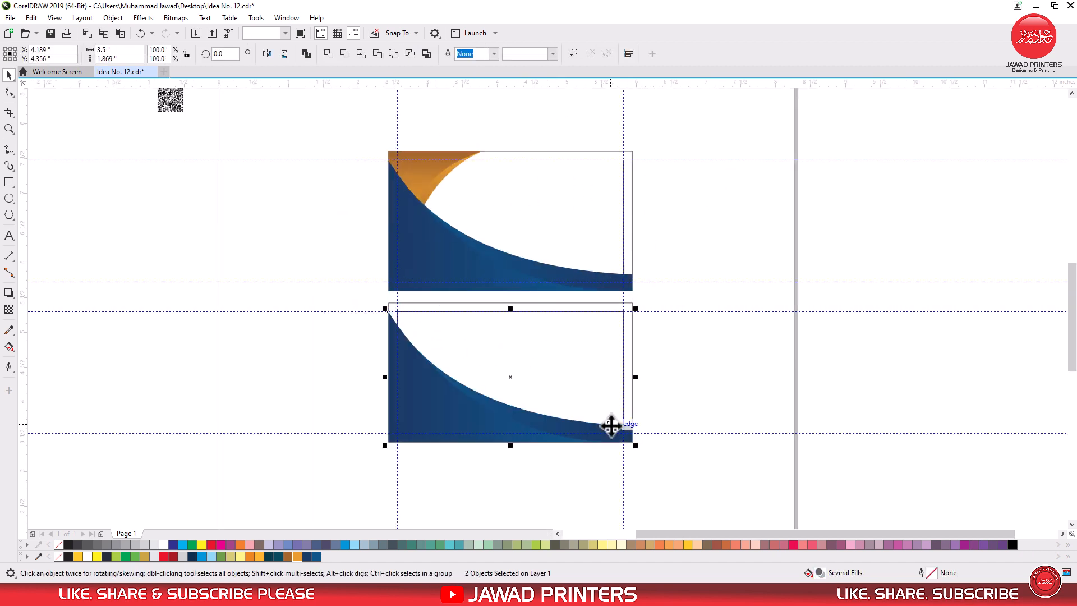
Copy the two orange curved shapes over to the lower card and mirror the copies both horizontally and vertically
drag(504, 125, 345, 308)
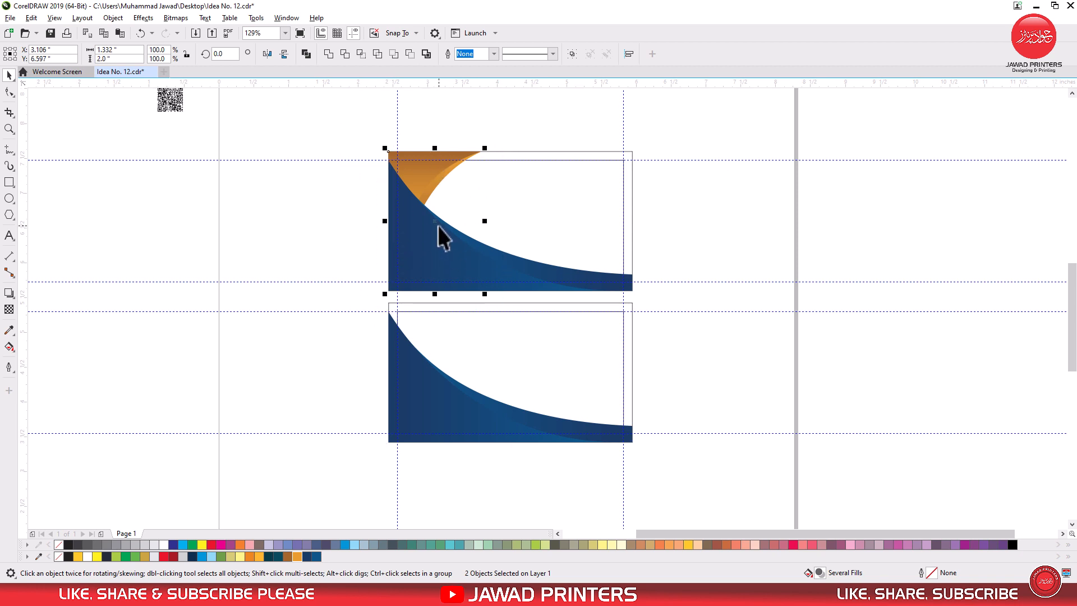
drag(437, 225, 622, 395)
key(z)
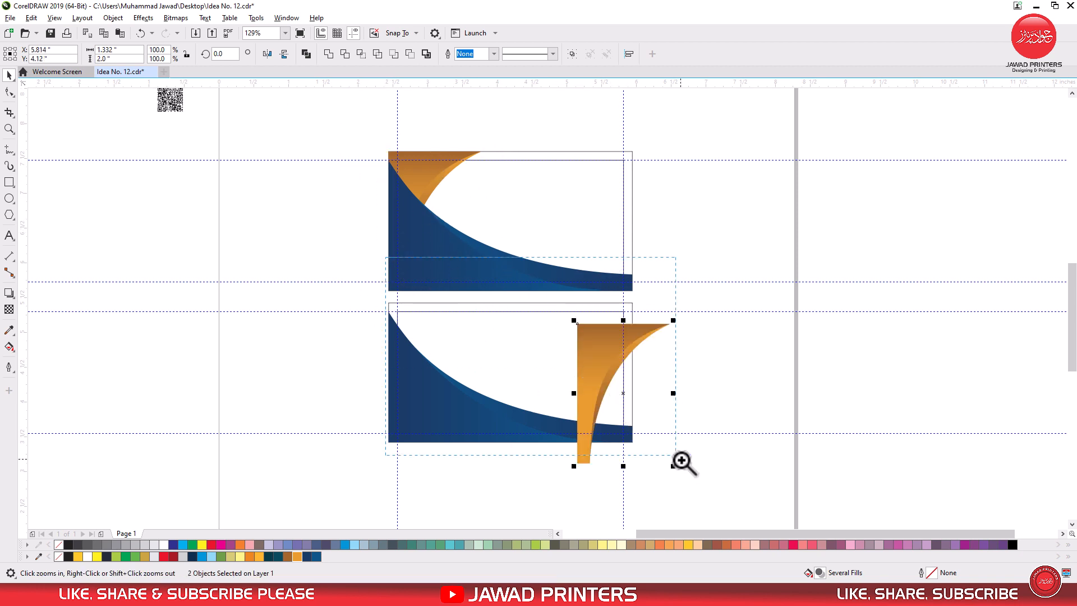
click(690, 461)
click(284, 54)
click(267, 53)
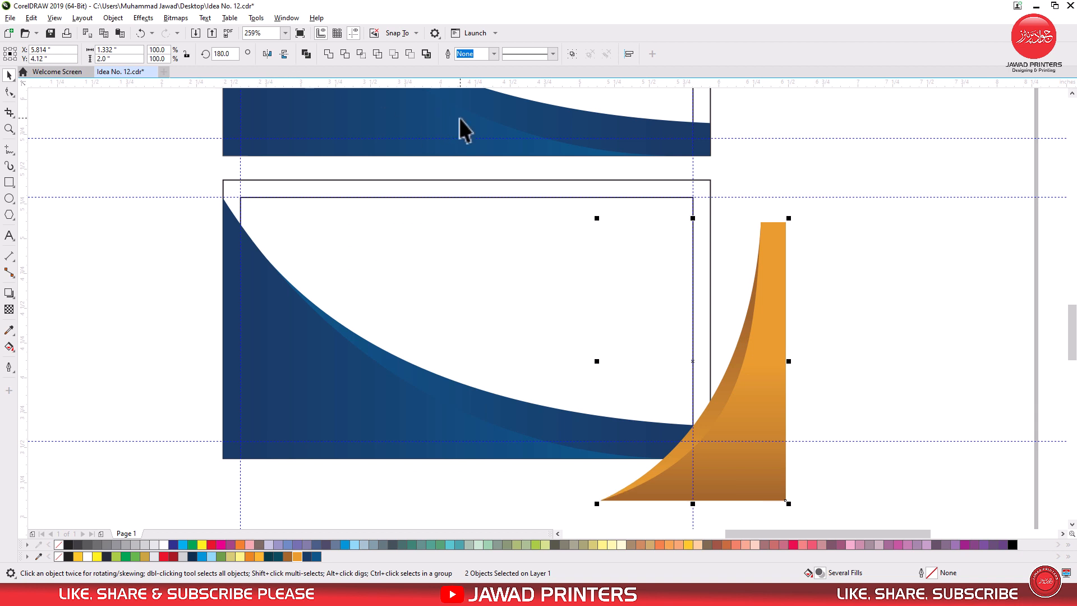
Rotate the two orange copies by 90° and mirror them horizontally so their peak points outward
click(759, 336)
drag(795, 220, 677, 441)
click(797, 436)
drag(429, 367, 724, 334)
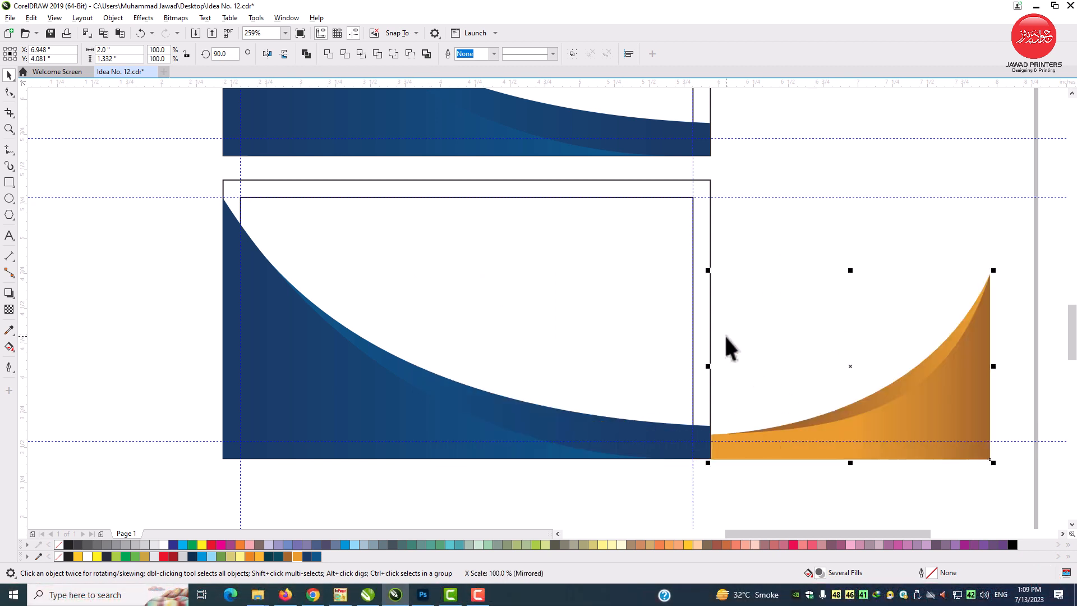
Group the orange copies in the lower card's lower-right corner and stretch the group to about 2.441 by 1.469 inches
click(703, 239)
key(ctrl+z)
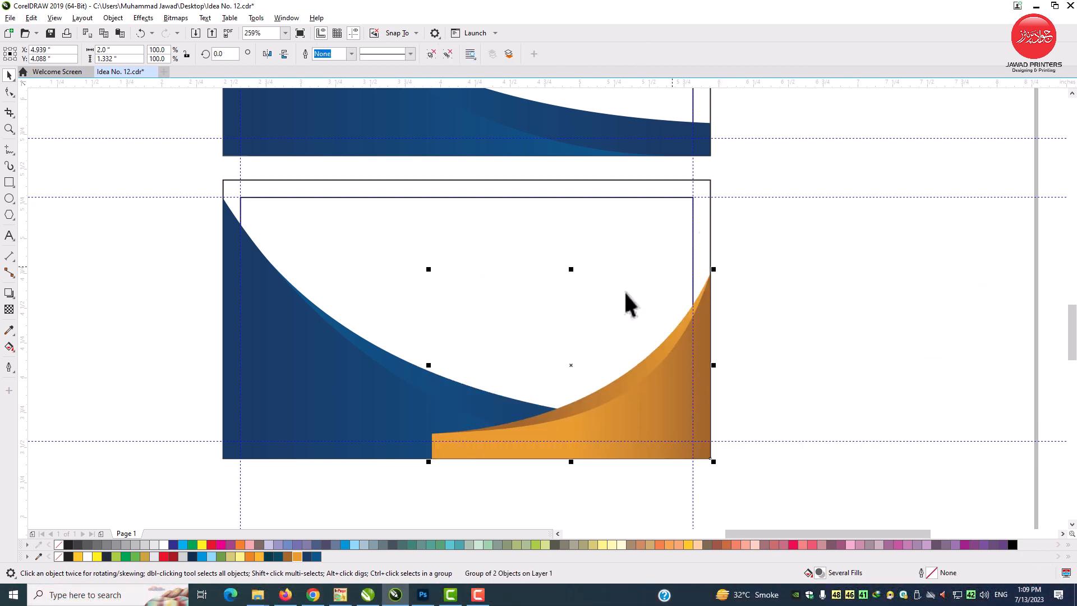
drag(429, 365, 367, 365)
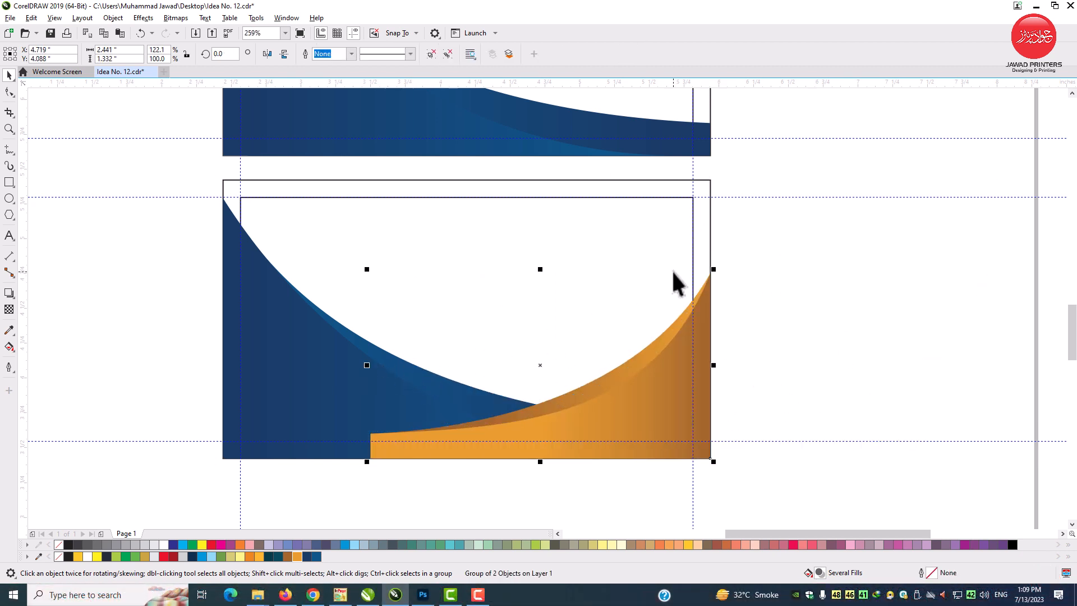
drag(540, 269, 541, 247)
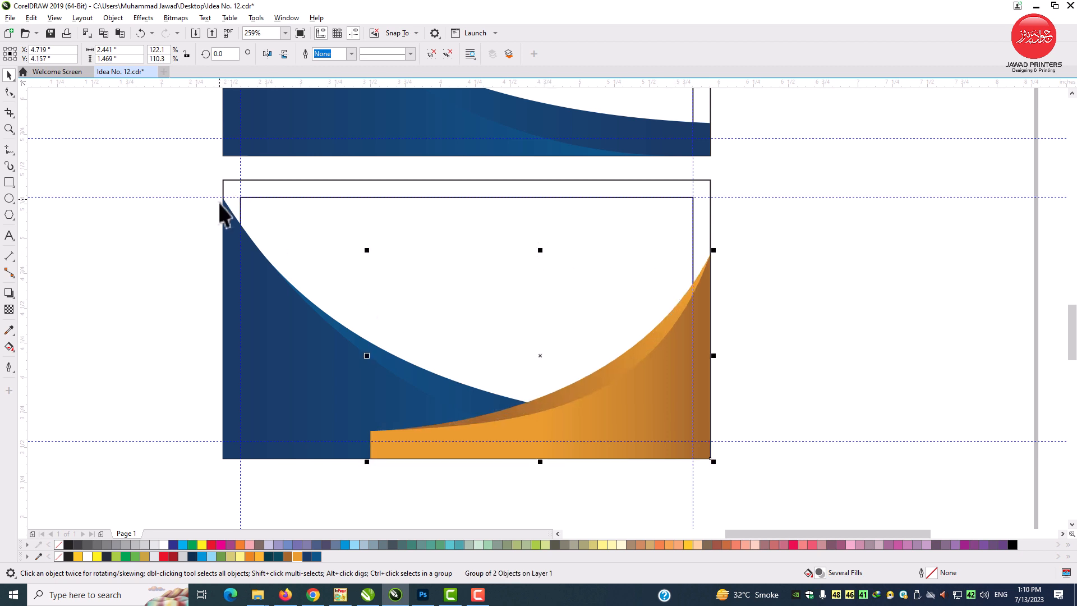
Bring both blue curved shapes on the lower card in front of the orange group
click(233, 226)
drag(232, 227, 197, 223)
key(ctrl+z)
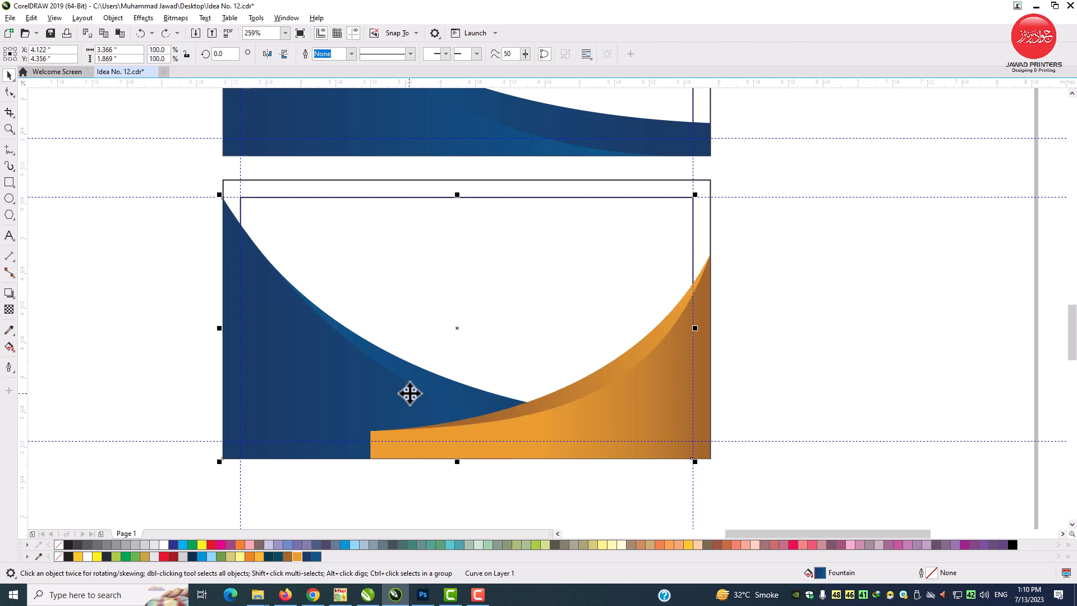
shift+click(434, 378)
key(shift+Page_Up)
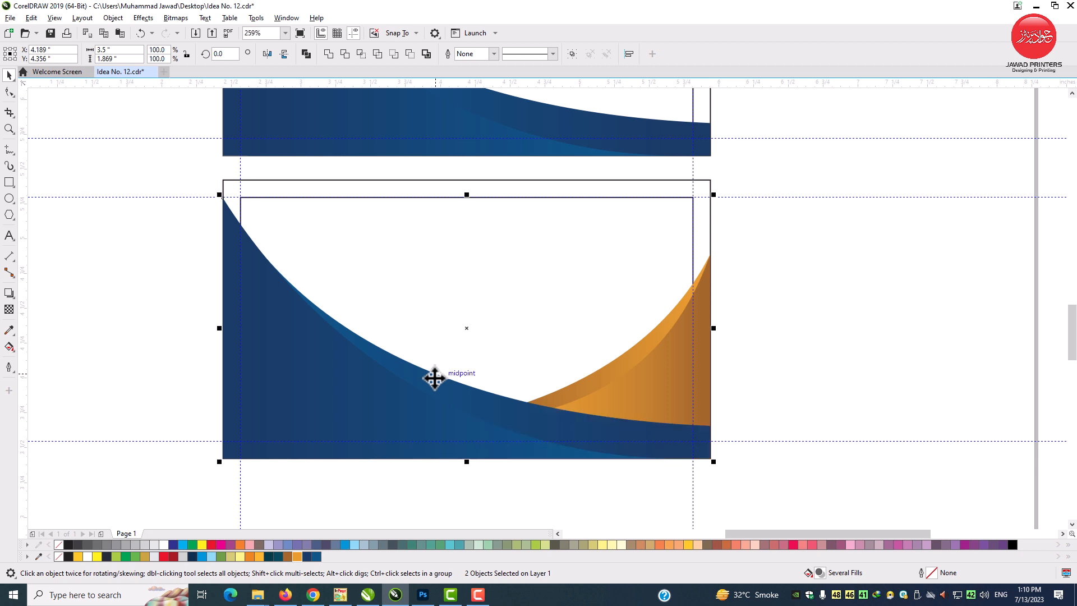
click(770, 284)
Move the whole set of text, icon, logo, swatch and QR code elements from outside the page to beside the two cards
click(284, 299)
scroll(317, 301, down, 2)
scroll(452, 306, down, 2)
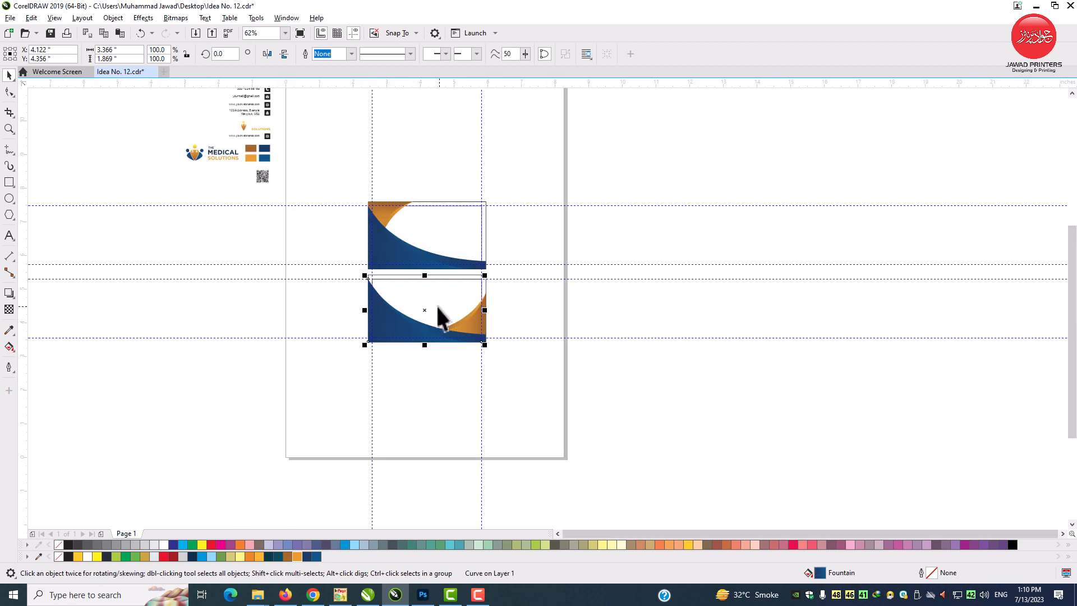
key(F2)
drag(228, 393, 440, 188)
drag(379, 134, 247, 289)
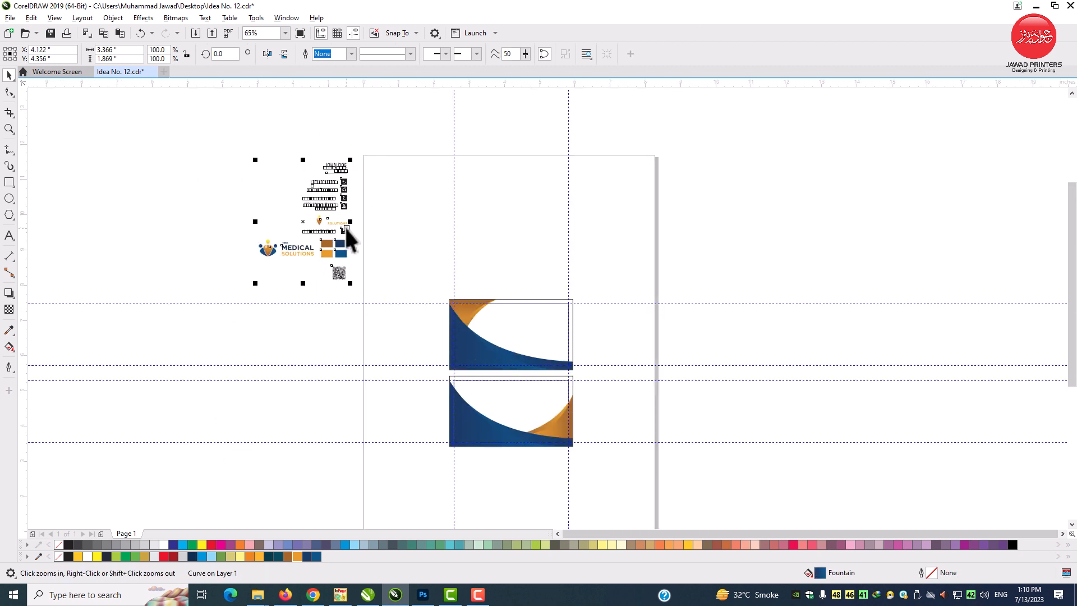
drag(340, 243, 423, 396)
Place The Medical Solutions logo on the lower card's white area and centre it horizontally on the card
key(F2)
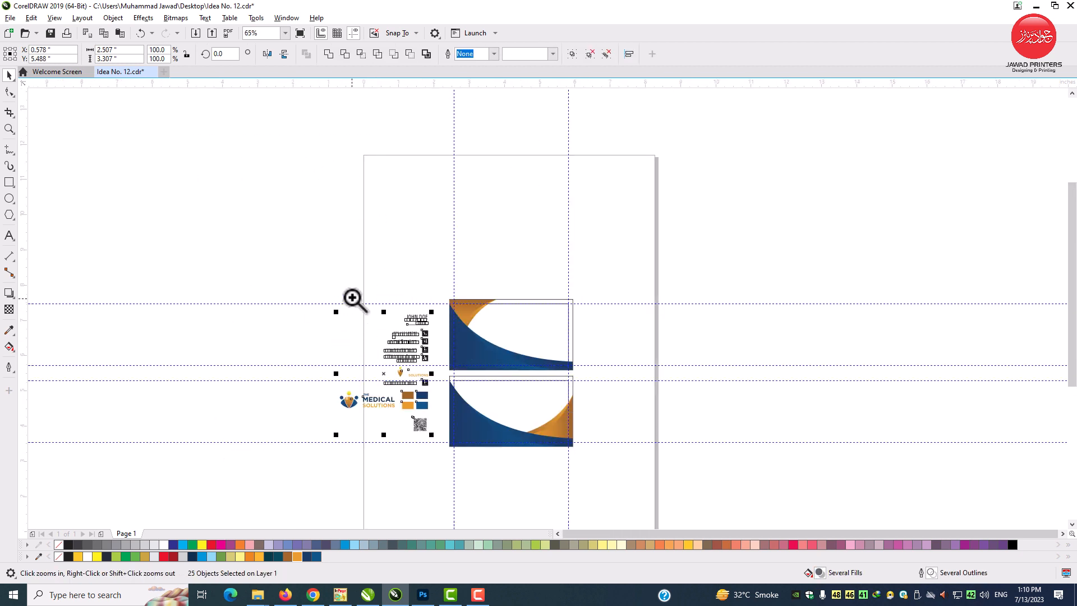
drag(351, 283, 646, 450)
click(774, 401)
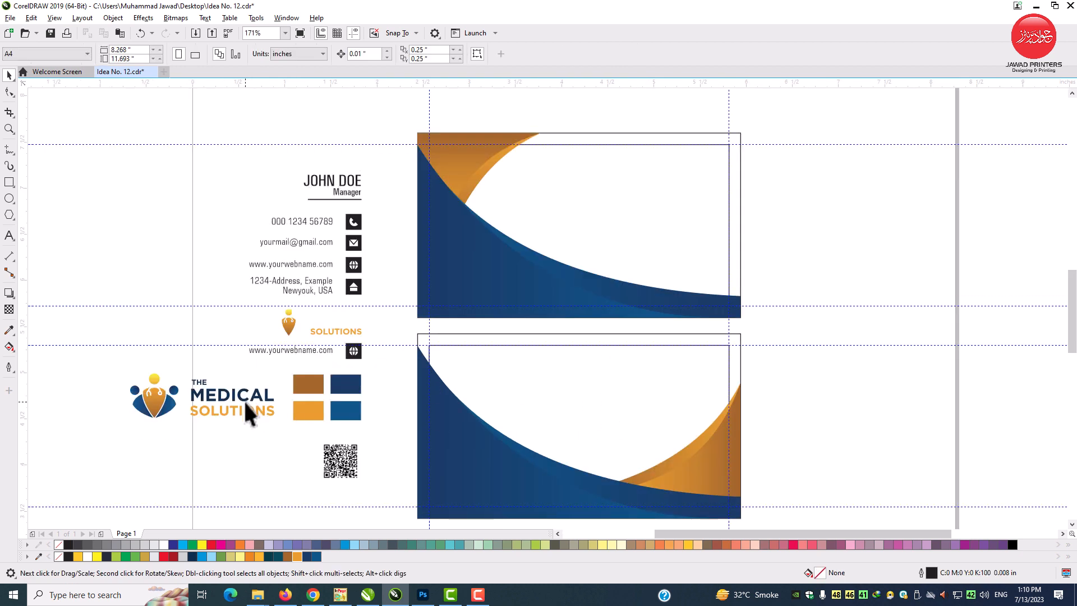
drag(245, 401, 622, 398)
click(830, 383)
key(F2)
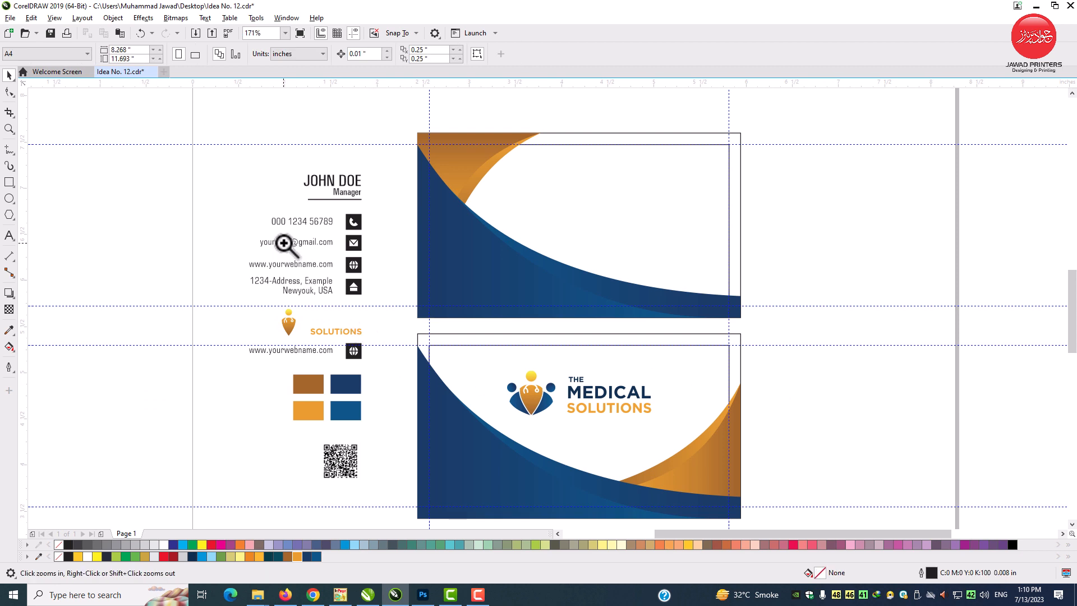
drag(282, 240, 887, 578)
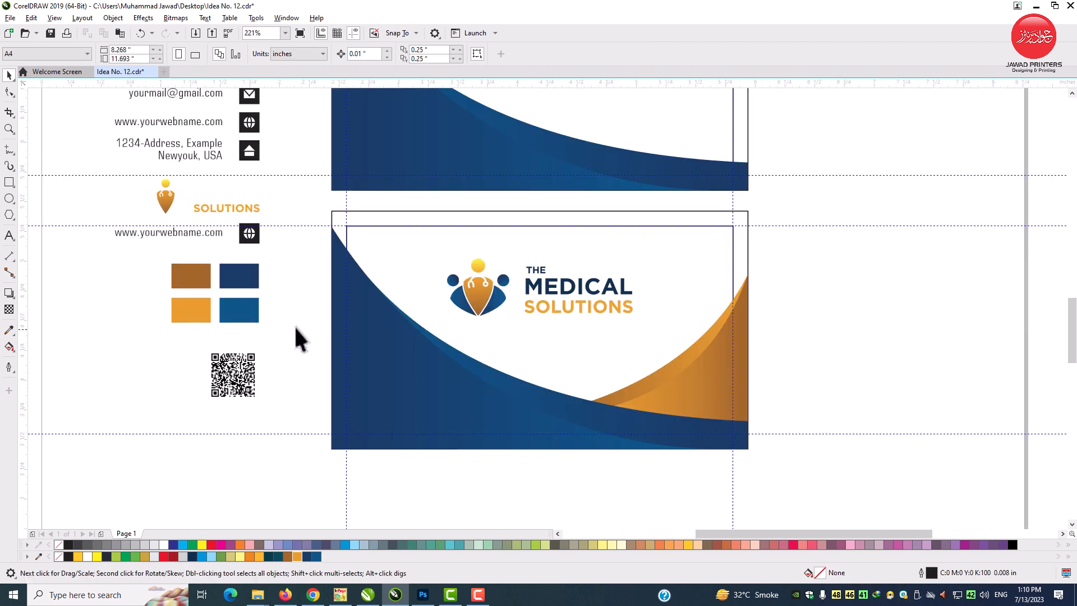
click(590, 294)
shift+click(658, 270)
shift+click(657, 270)
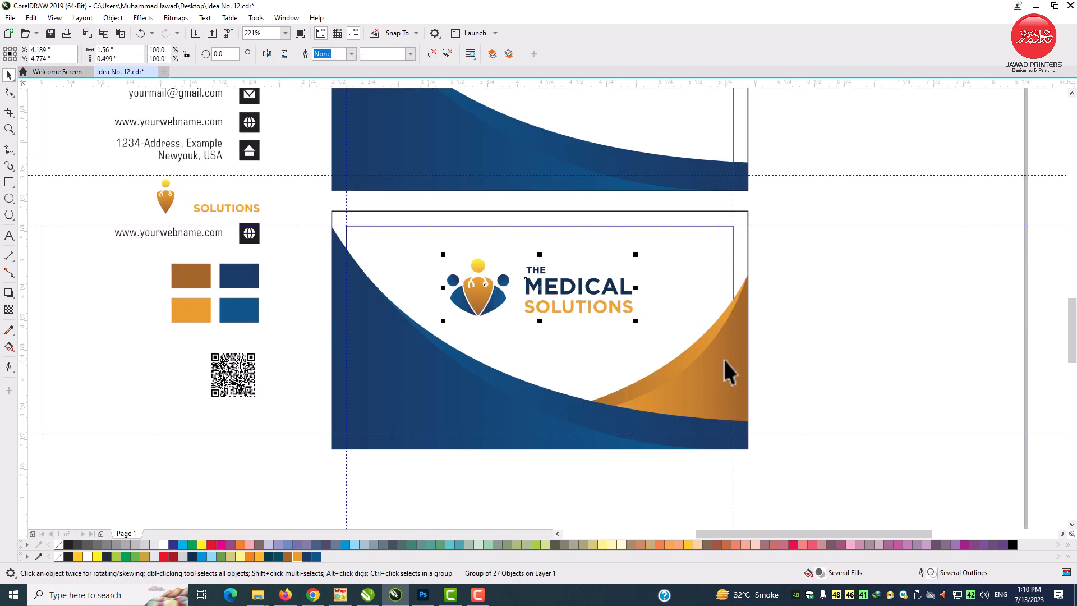
Stretch the lower card's orange group slightly taller and wider, keeping its lower-right corner fixed
click(726, 362)
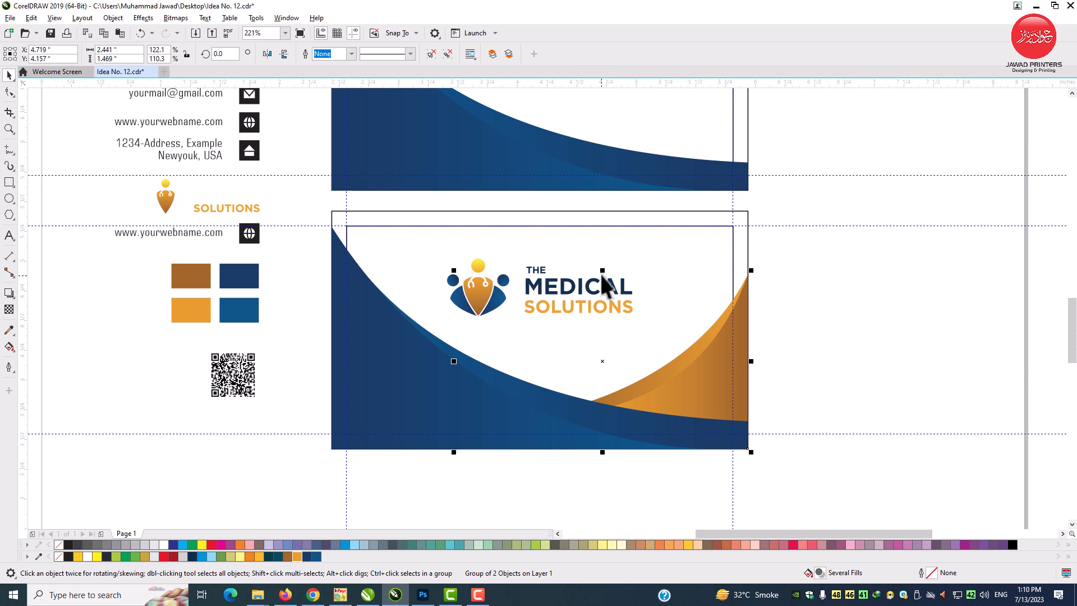
drag(603, 268, 603, 262)
drag(453, 357, 445, 358)
click(836, 370)
Select the QR code group beside the lower card
click(232, 375)
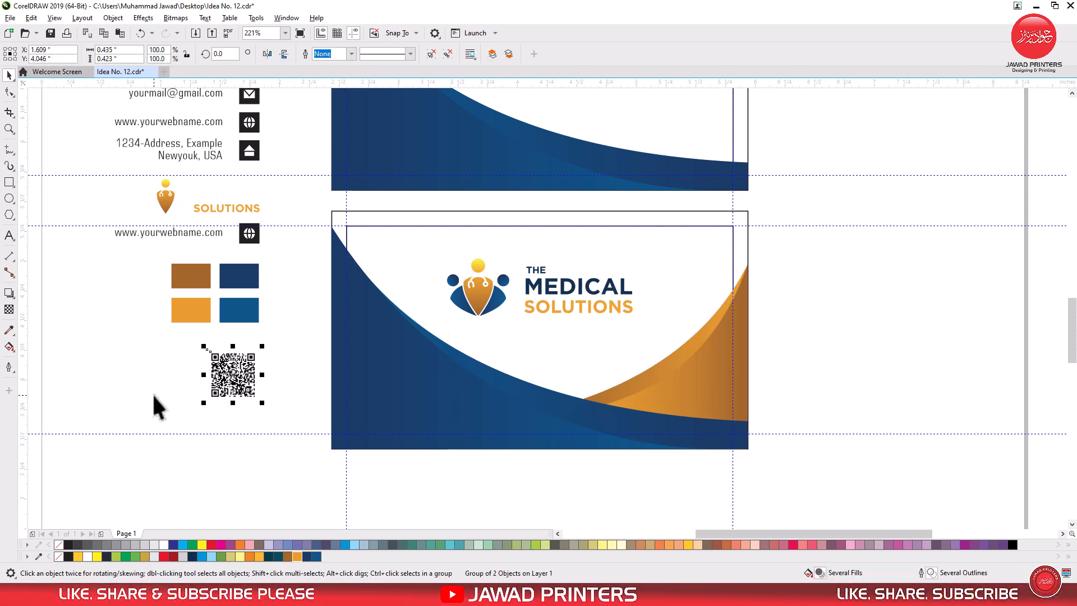